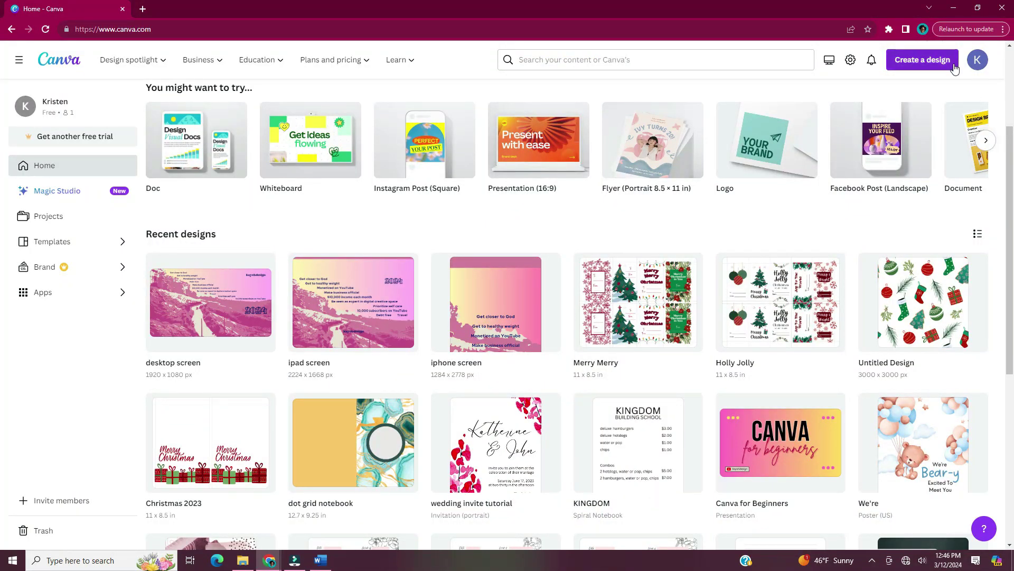
- Create a new custom-size design of 3000 × 3000 px
left_click(954, 64)
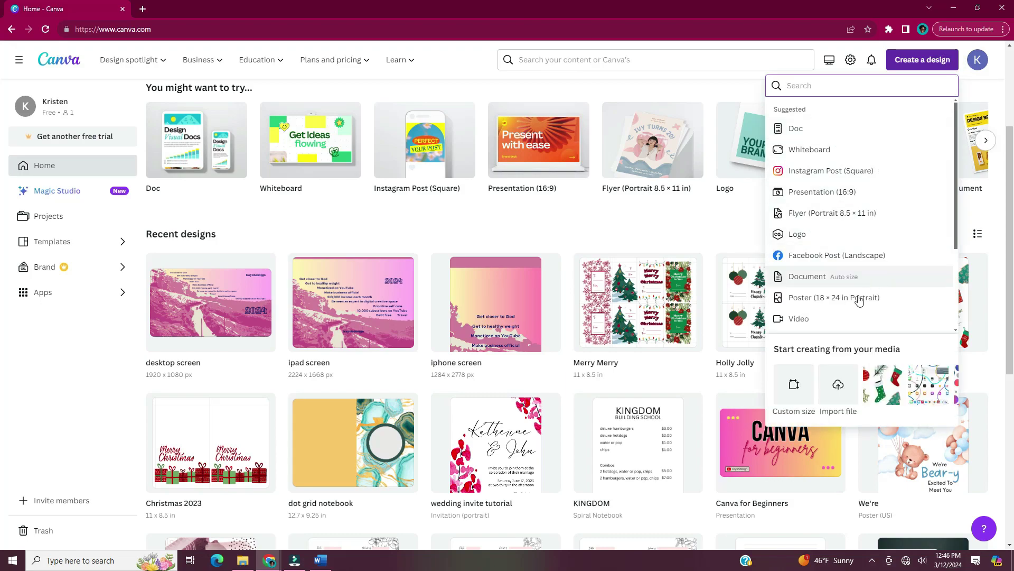
left_click(804, 395)
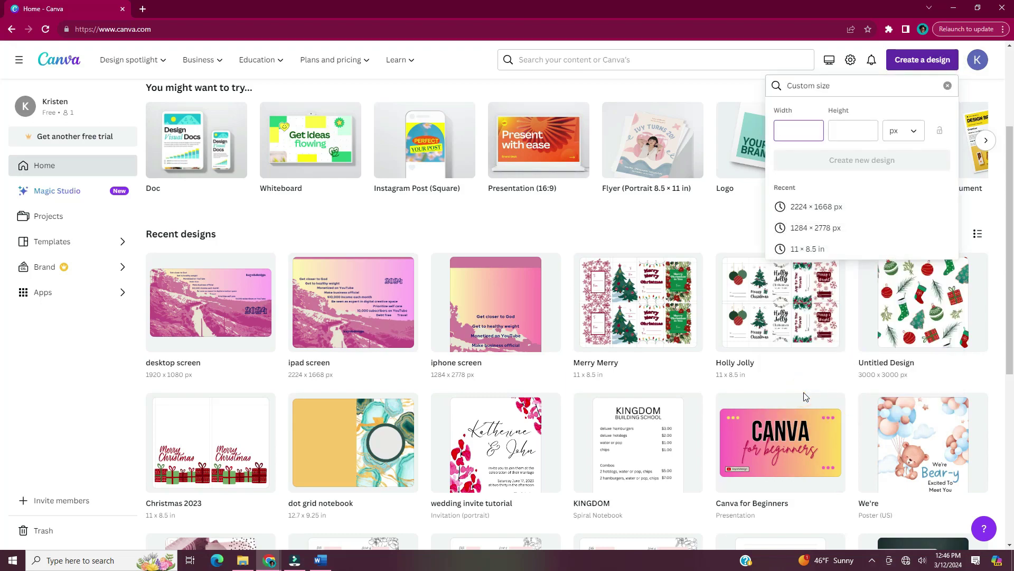
type("3000")
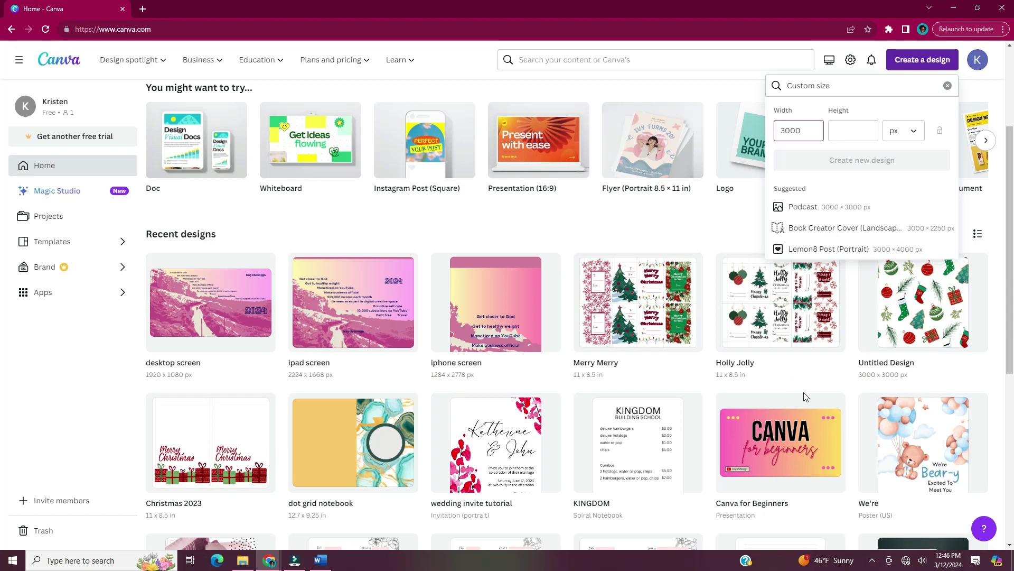
left_click(863, 134)
type("3000")
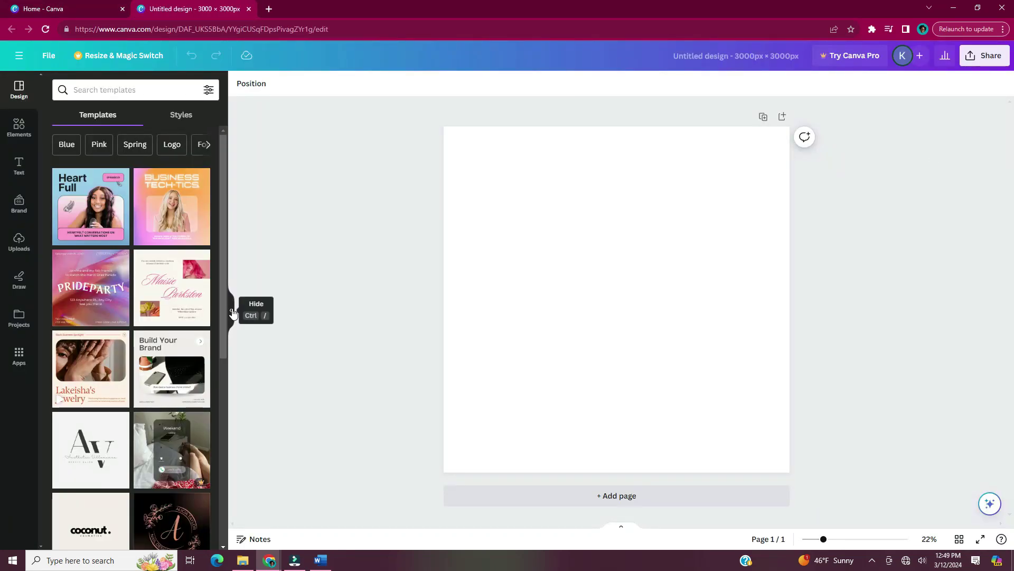
- Add a square shape to the blank page and rotate it to -45° so it forms a diamond
left_click(232, 310)
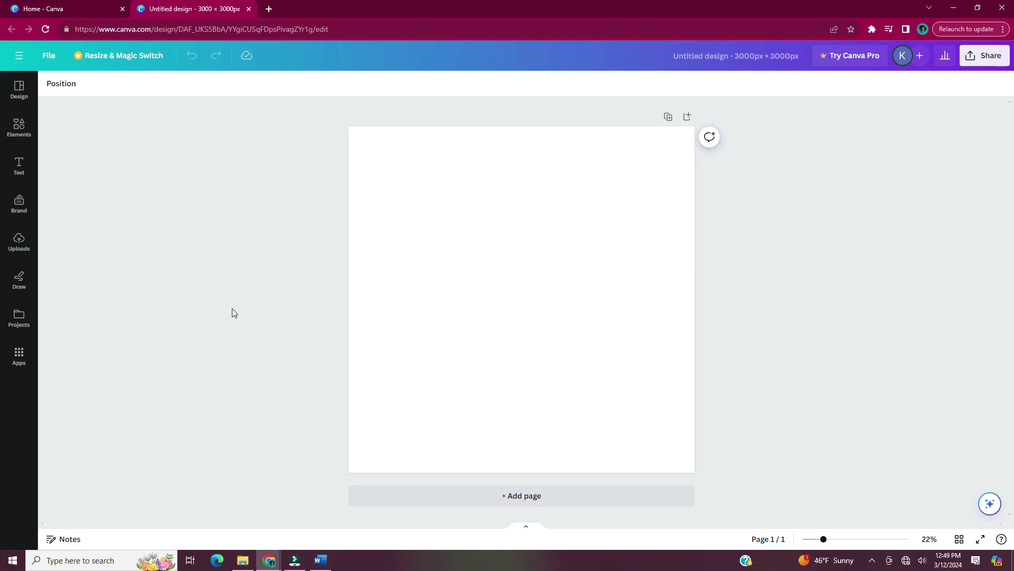
key("r")
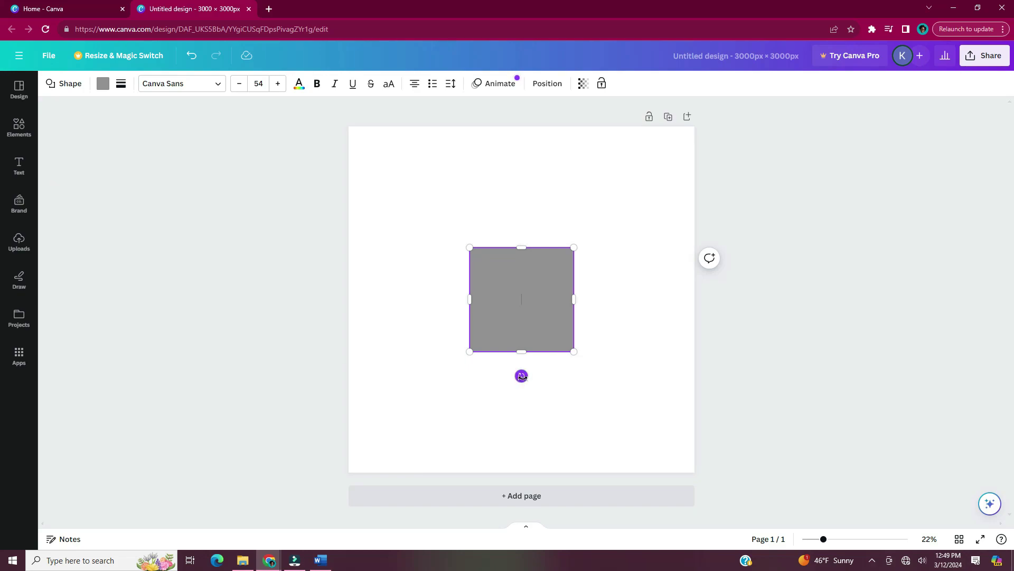
left_click_drag(521, 376, 574, 350)
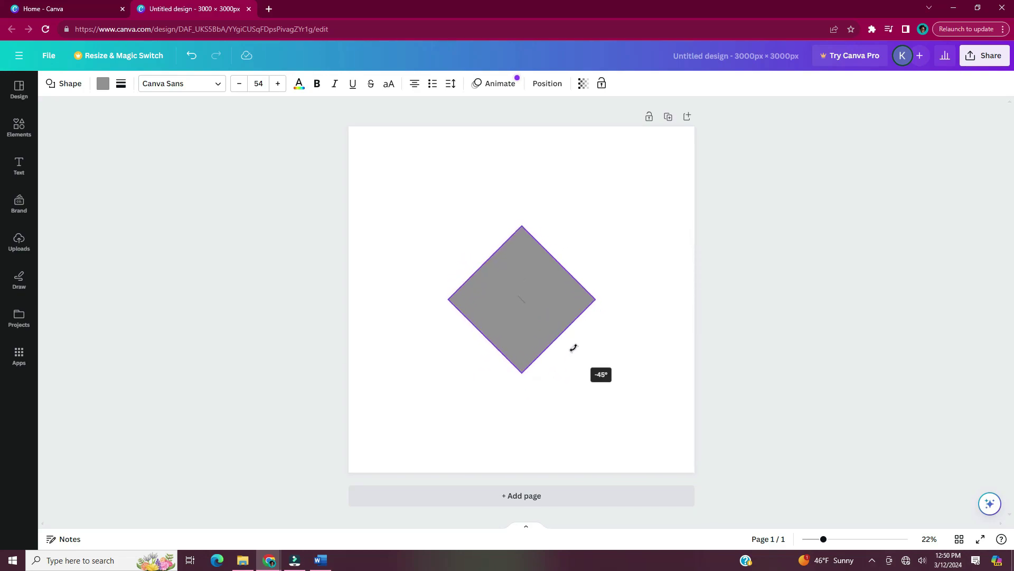
- Move the diamond to the page's top edge and enlarge it, centred, until its corners touch all four page edges
left_click_drag(522, 327, 521, 228)
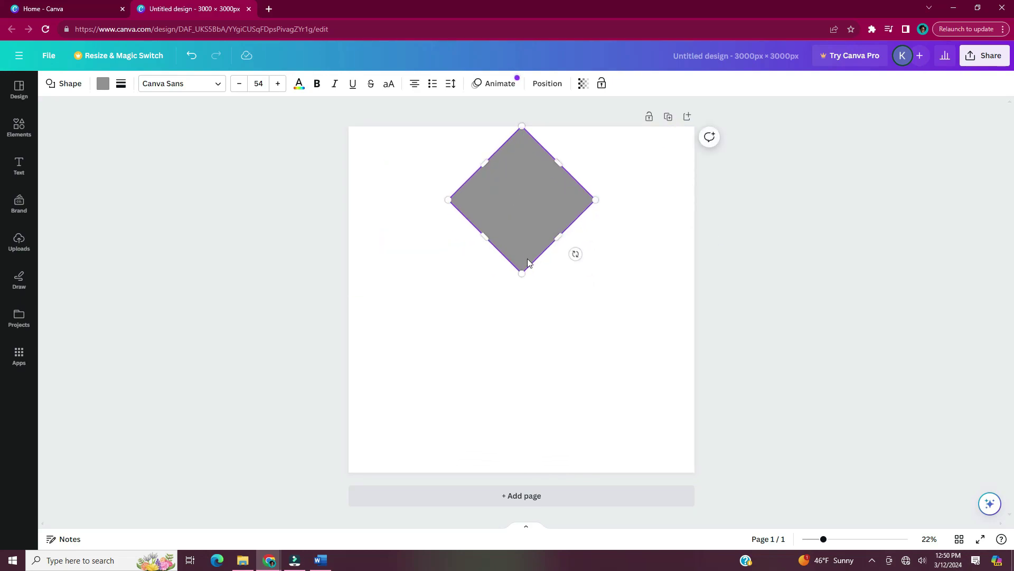
left_click_drag(520, 274, 502, 470)
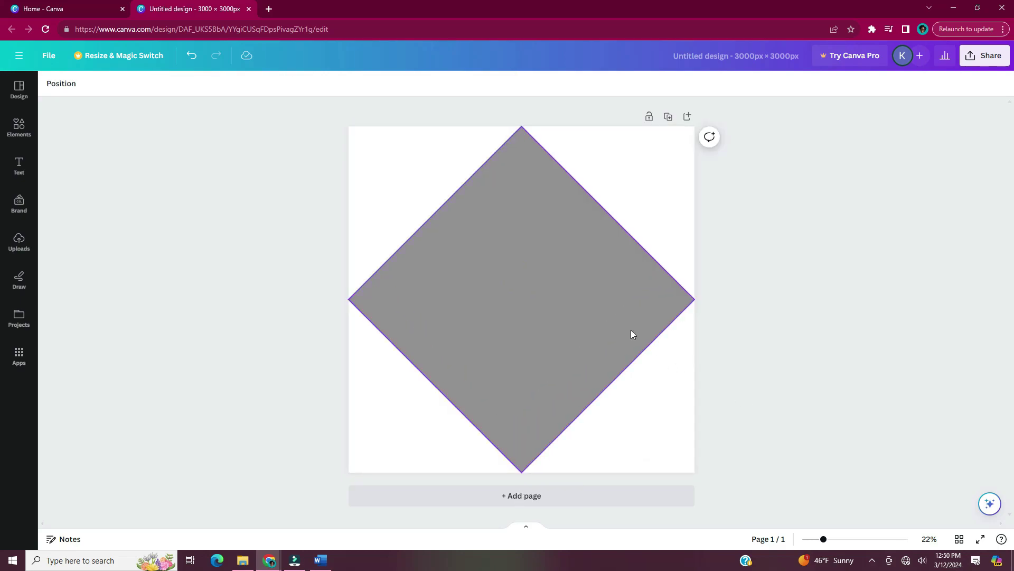
left_click(544, 281)
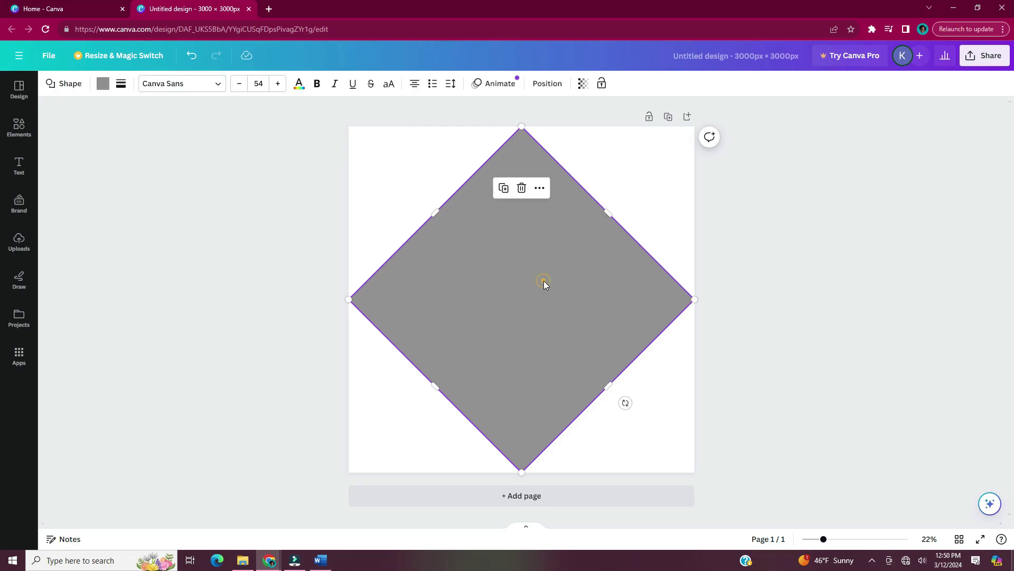
left_click_drag(544, 280, 544, 280)
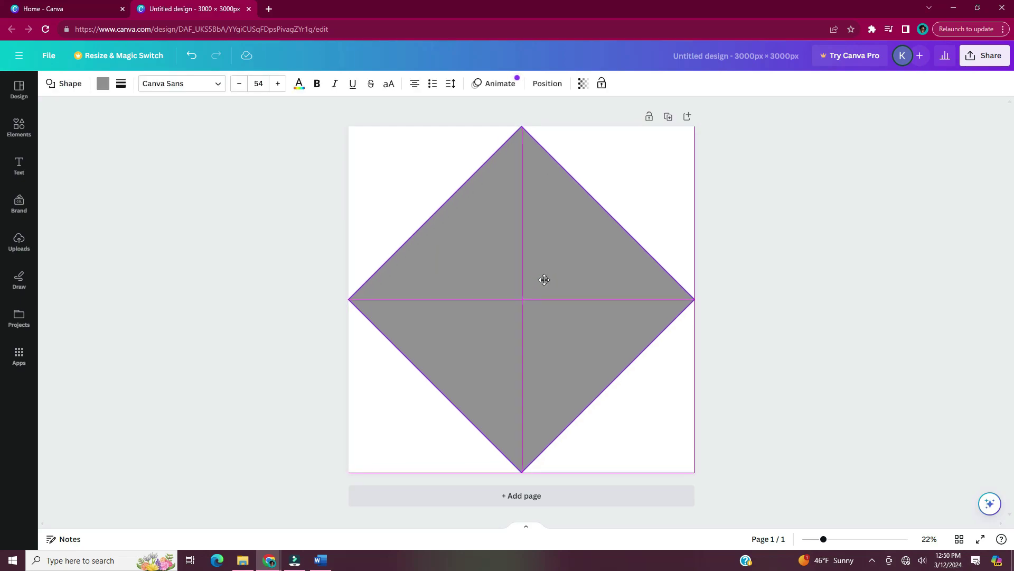
left_click_drag(544, 279, 544, 280)
left_click(55, 289)
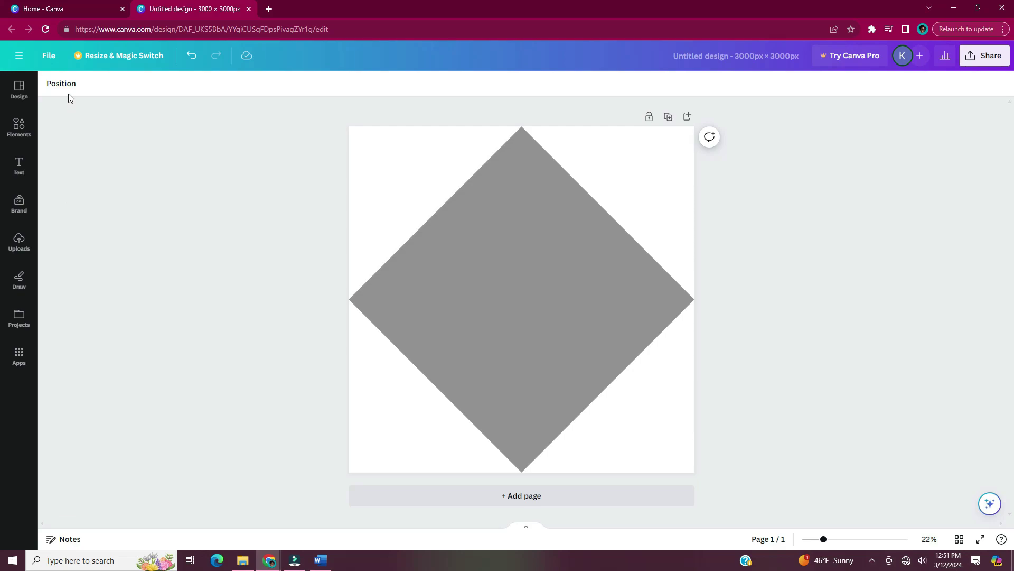
- Show the rulers and search the elements for "spring", listing all the matching graphics
key("shift+r")
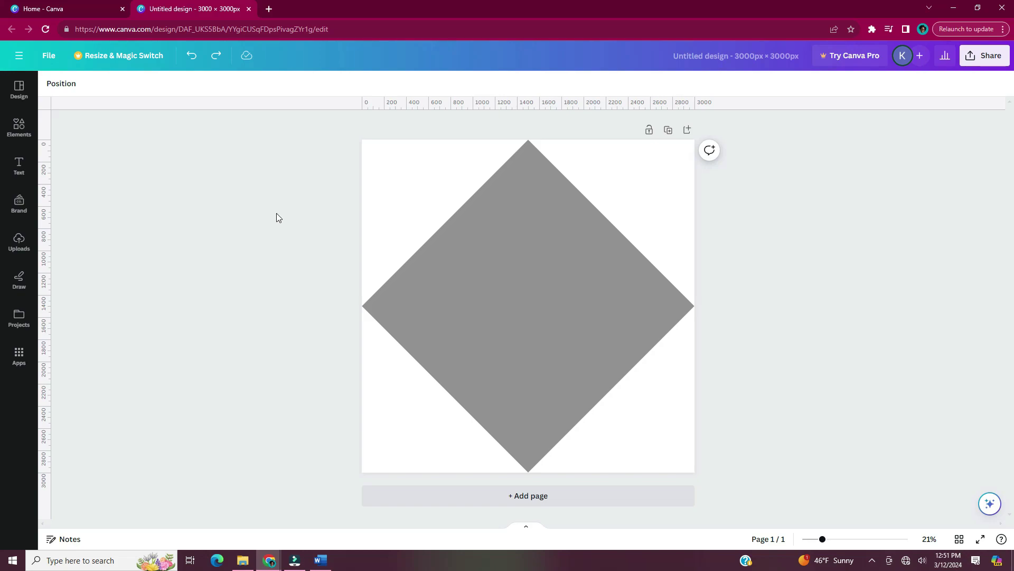
left_click(19, 129)
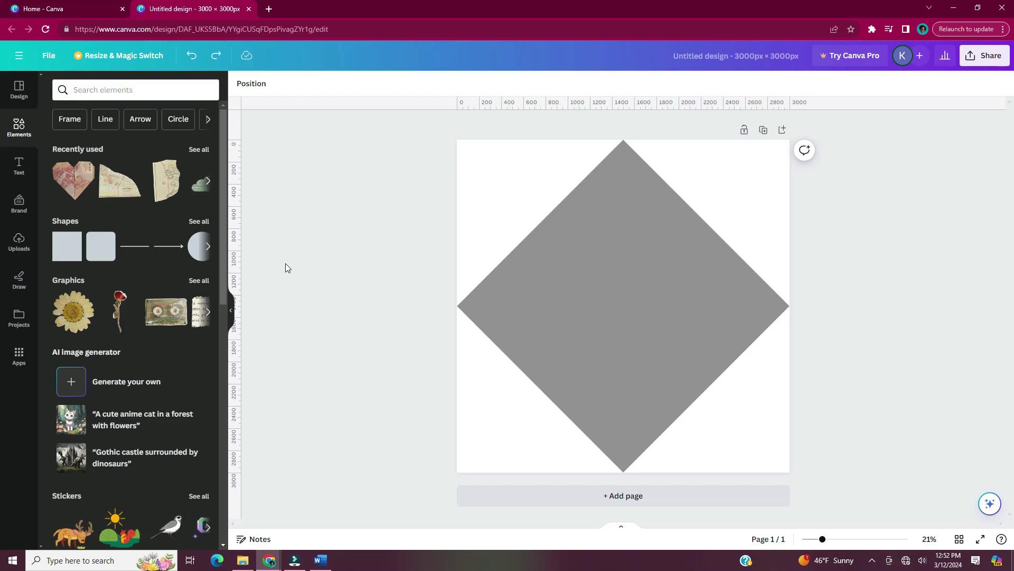
left_click(191, 88)
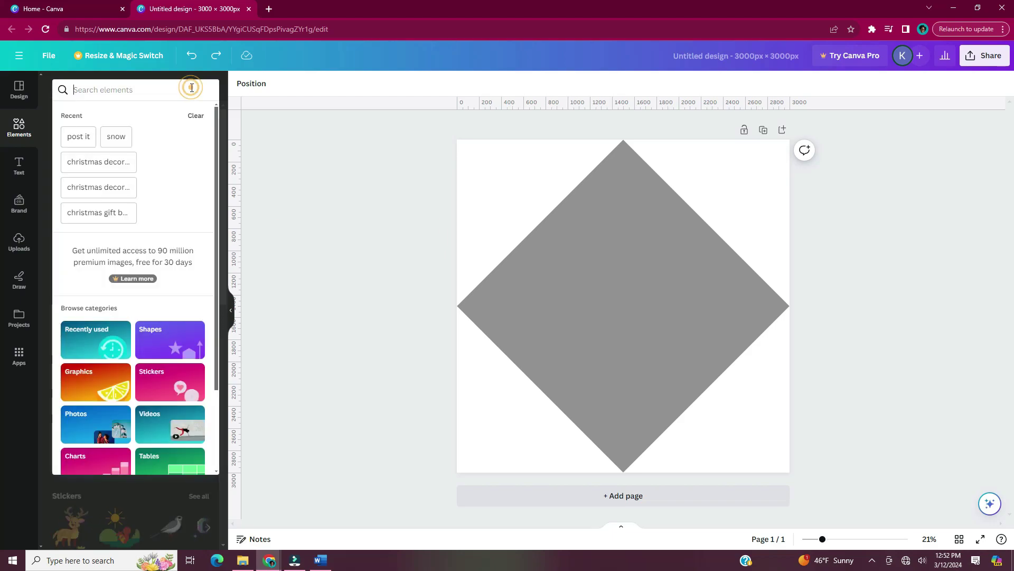
type("spring")
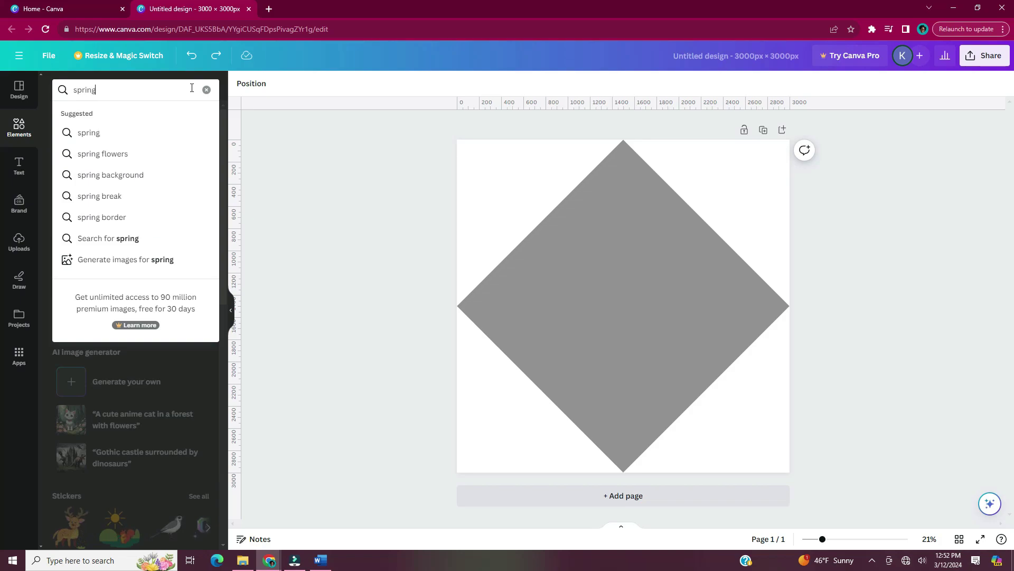
key("Return")
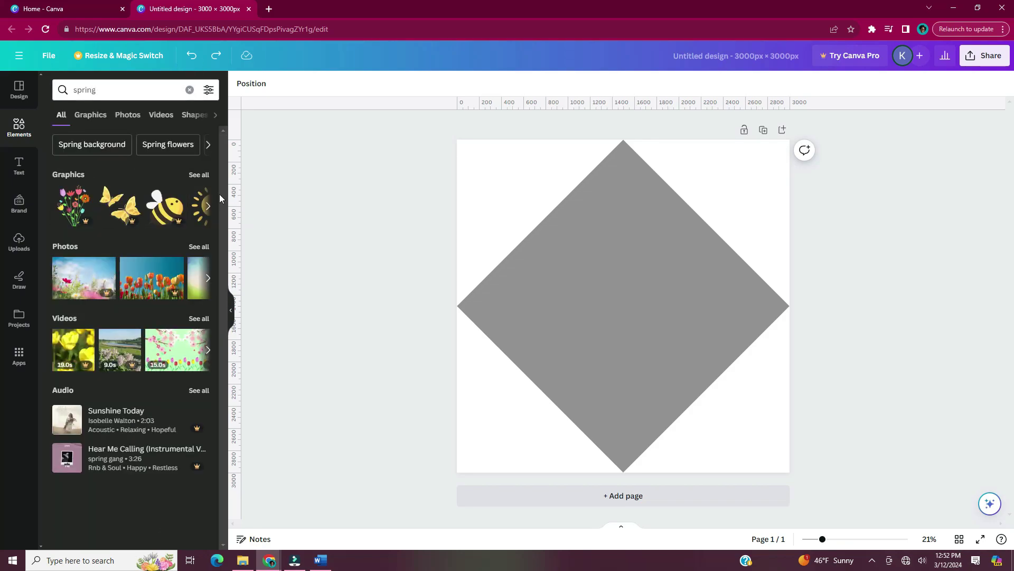
left_click(204, 175)
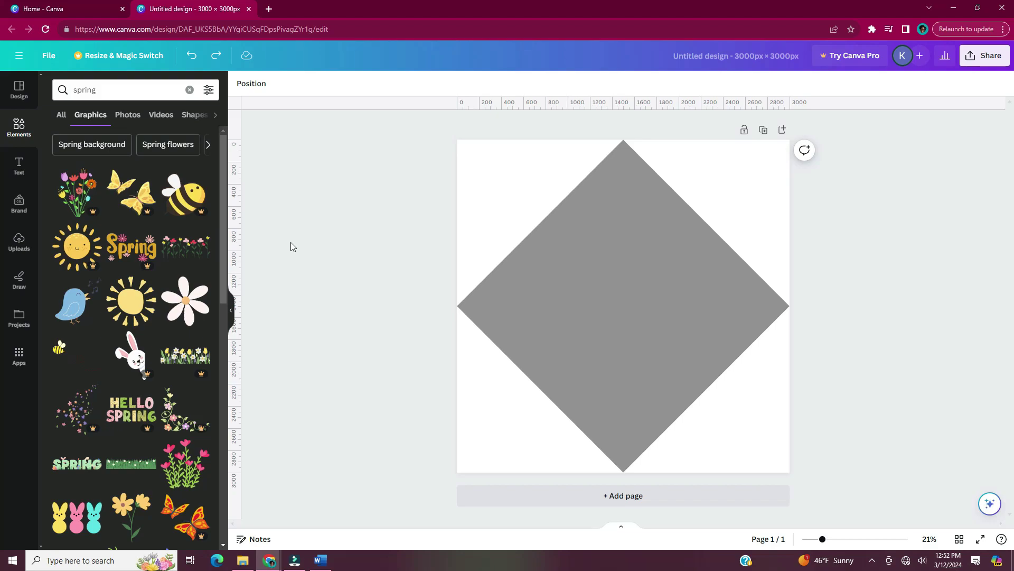
- Add the white daisy, purple butterfly, yellow bird on a branch and pink blossom tree graphics to the page
left_click(185, 300)
scroll(158, 349, "down", 6)
left_click(192, 356)
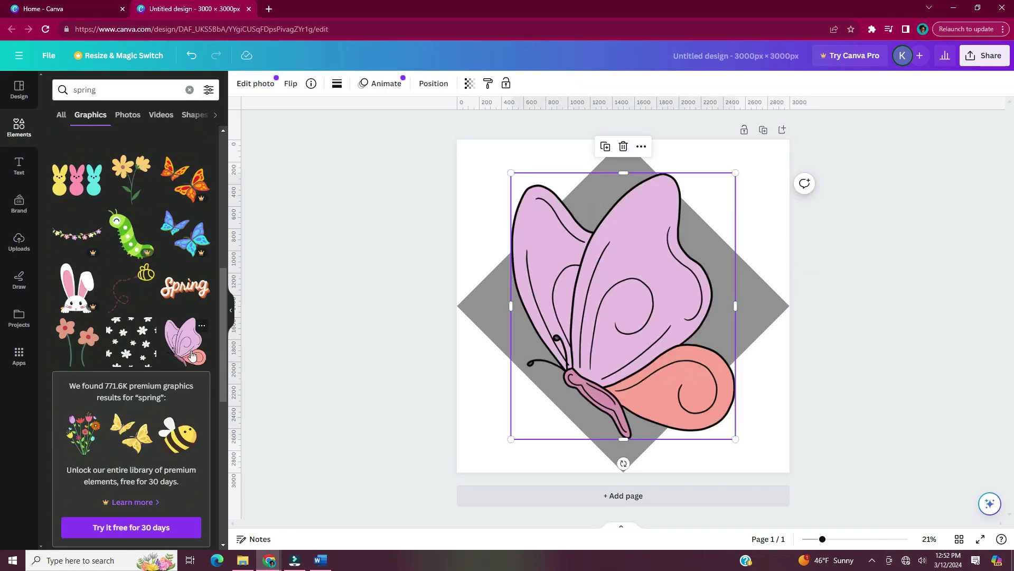
scroll(217, 338, "down", 15)
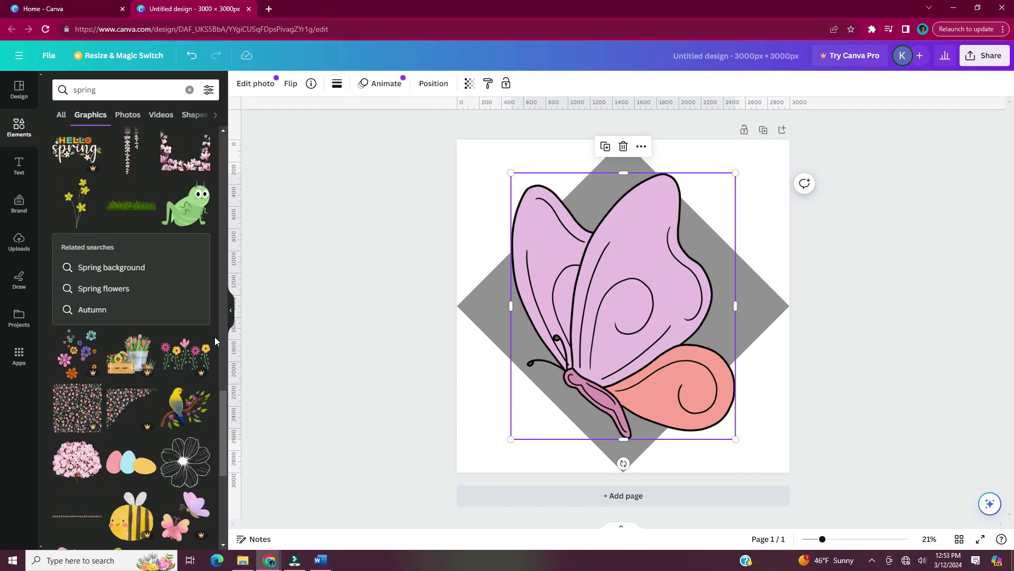
left_click(191, 418)
scroll(158, 386, "down", 2)
left_click(81, 357)
- Add the red ladybug, magenta flower, dragonfly outline and colourful drops graphics to the page
scroll(210, 388, "down", 5)
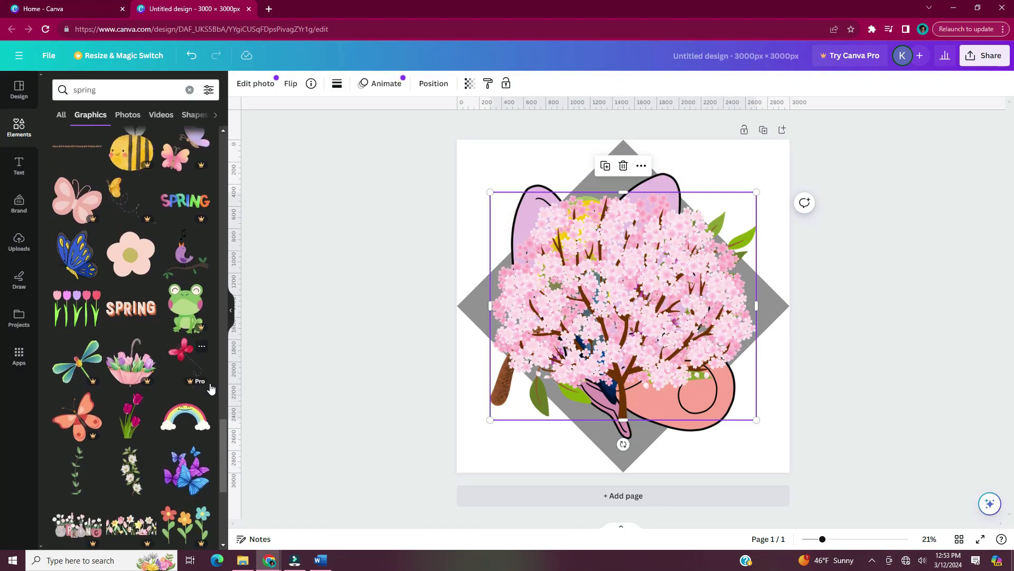
scroll(210, 386, "down", 4)
left_click(80, 425)
scroll(213, 395, "down", 8)
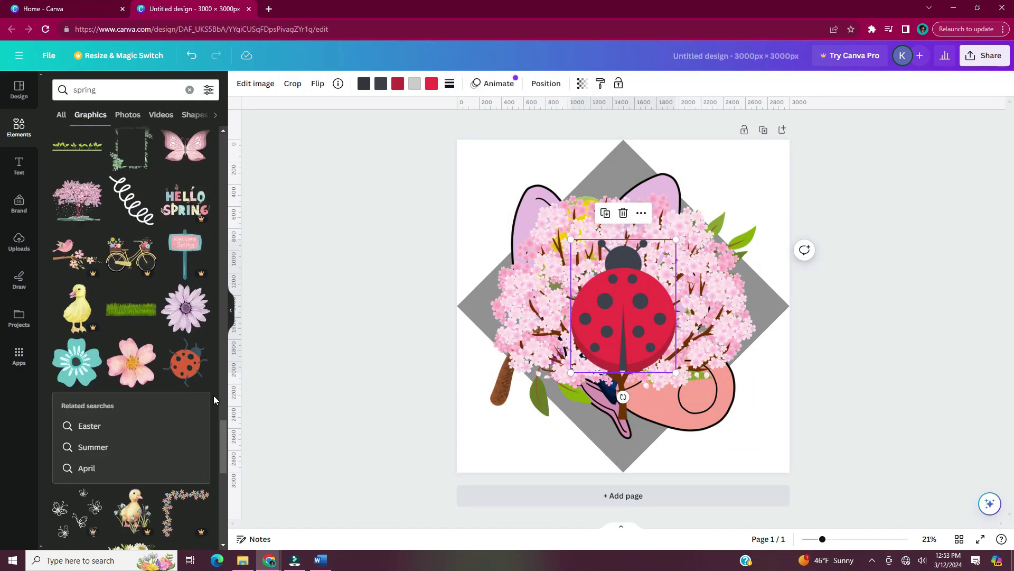
scroll(213, 395, "down", 8)
left_click(78, 410)
scroll(220, 394, "down", 5)
left_click(75, 317)
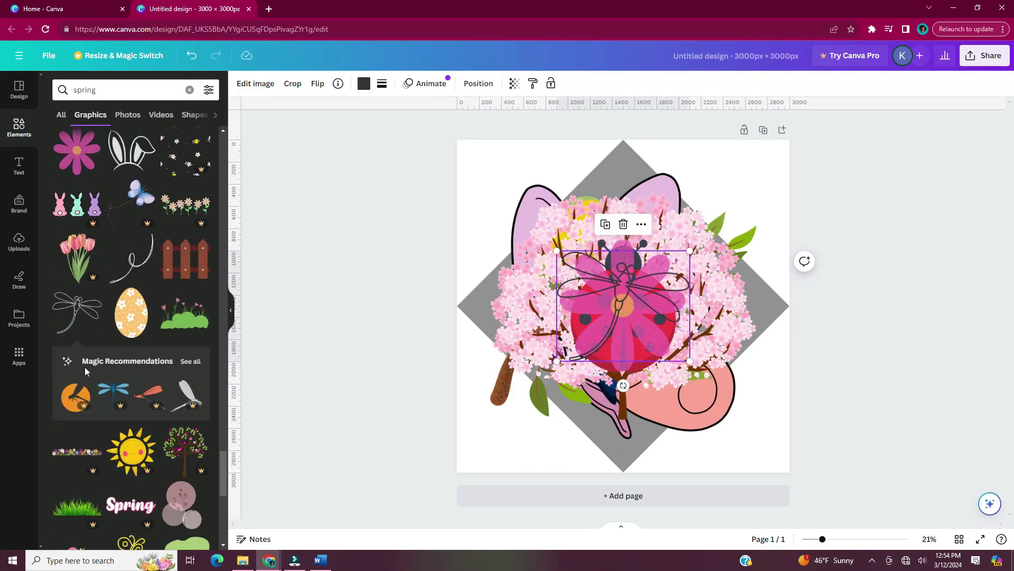
scroll(85, 366, "down", 4)
left_click(77, 349)
- Select all the added graphics, shrink them together and move them to the page's upper-left area
left_click(568, 410)
left_click(816, 85)
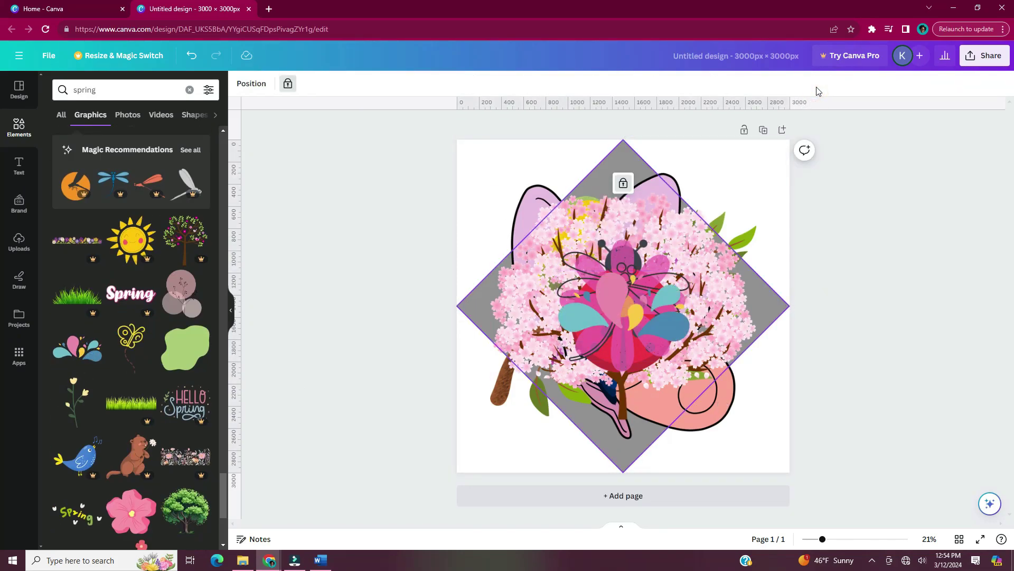
key("ctrl+a")
left_click_drag(756, 439, 630, 312)
left_click(231, 309)
left_click_drag(463, 241, 442, 219)
left_click_drag(823, 538, 837, 539)
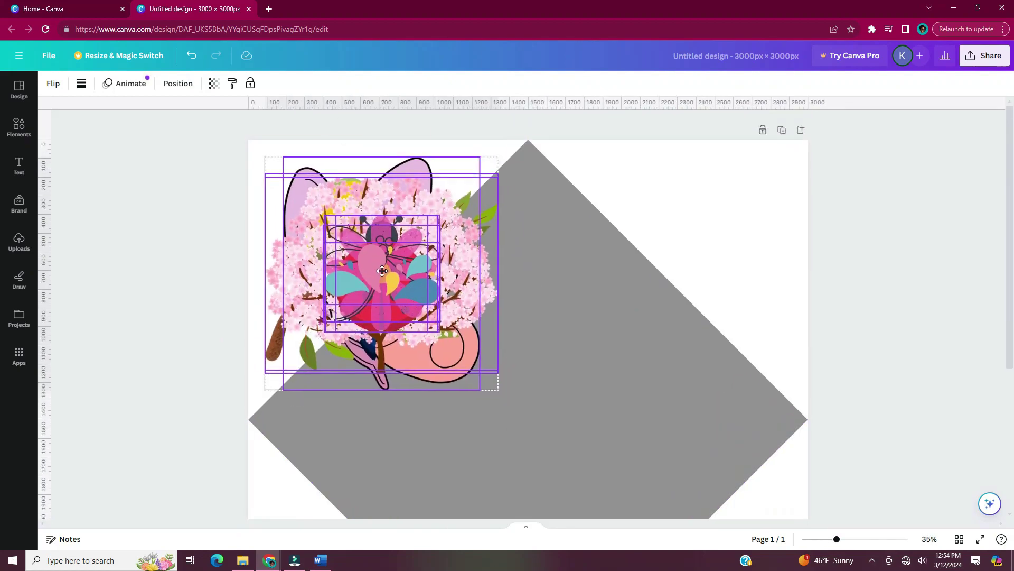
left_click_drag(499, 390, 427, 319)
- Spread the stacked spring graphics apart across the page so that each one stands separately
left_click_drag(348, 238, 547, 233)
left_click(655, 369)
left_click_drag(583, 282, 756, 290)
left_click_drag(549, 221, 683, 377)
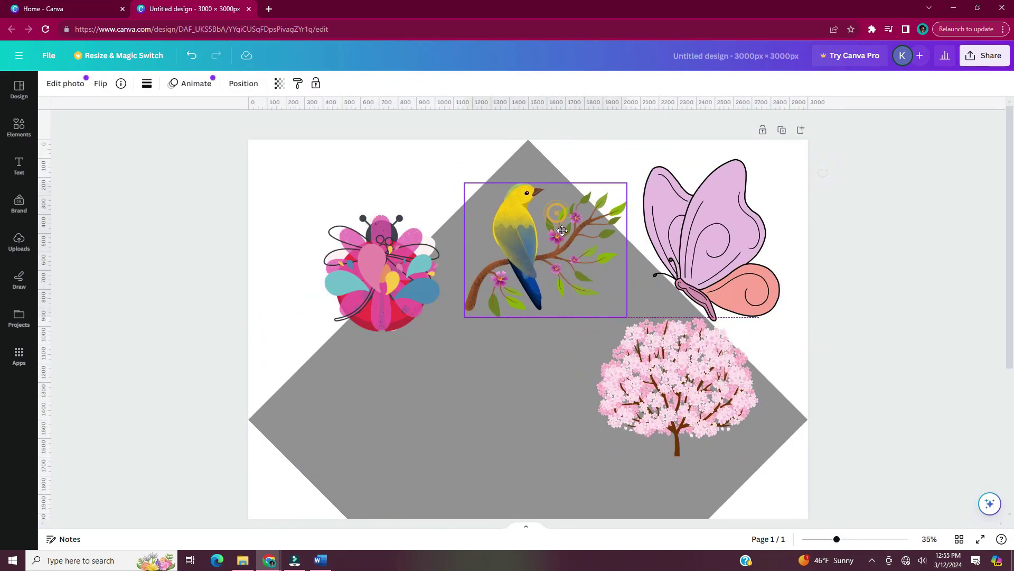
left_click_drag(372, 262, 332, 172)
left_click_drag(370, 253, 311, 311)
left_click_drag(395, 274, 490, 390)
left_click_drag(397, 275, 575, 447)
scroll(574, 447, "down", 2)
left_click_drag(403, 130, 428, 177)
- Delete the purple butterfly and the yellow bird, and reposition the blossom tree and white daisy on the diamond's right side
scroll(428, 177, "down", 1)
left_click(679, 206)
left_click(561, 195)
left_click(655, 212, "shift")
key("Delete")
left_click_drag(633, 301, 639, 251)
left_click_drag(560, 358, 623, 353)
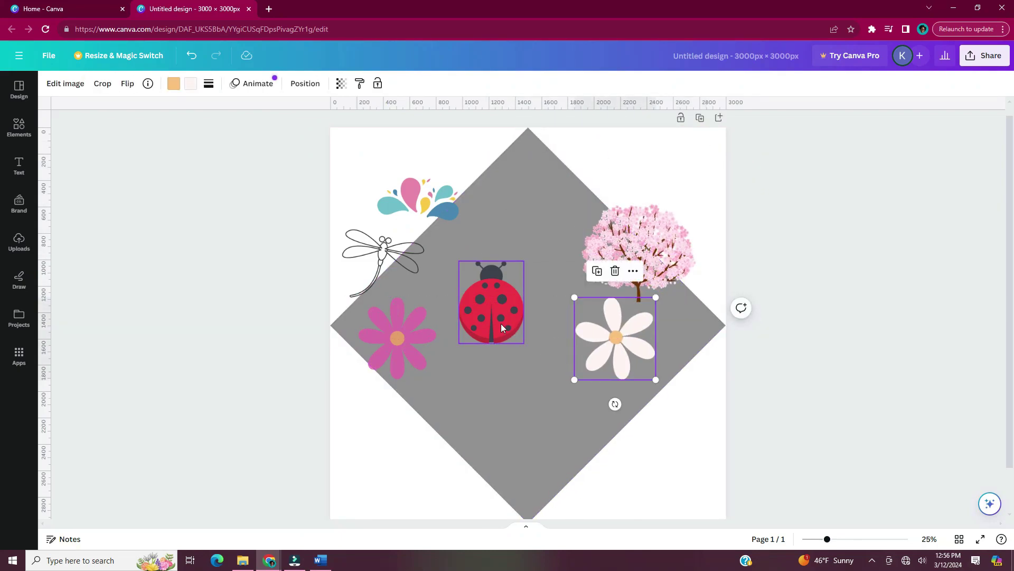
left_click(19, 128)
scroll(74, 320, "down", 5)
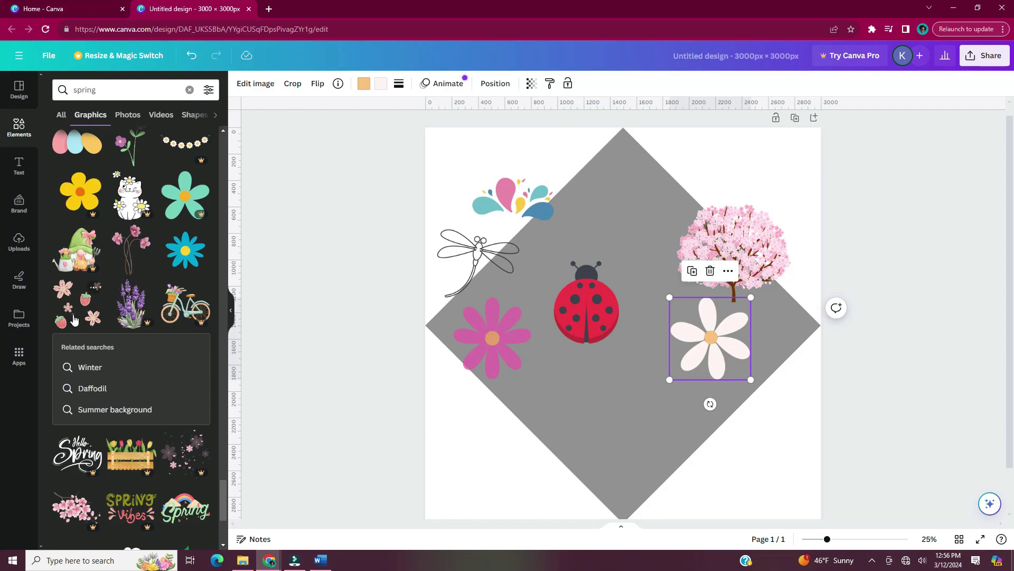
left_click(74, 319)
left_click_drag(780, 484, 617, 287)
left_click_drag(536, 237, 608, 409)
key("Delete")
- Add the strawberry graphic, shrink it and place it near the diamond's lower corner
scroll(215, 383, "down", 8)
left_click(77, 301)
left_click_drag(759, 483, 617, 336)
left_click_drag(560, 252, 623, 422)
- Add the pink-and-yellow floral sprig, butterfly outline and pink heart-patterned egg graphics to the page
scroll(183, 412, "down", 5)
left_click(185, 340)
scroll(185, 339, "down", 2)
left_click(185, 343)
left_click(186, 396)
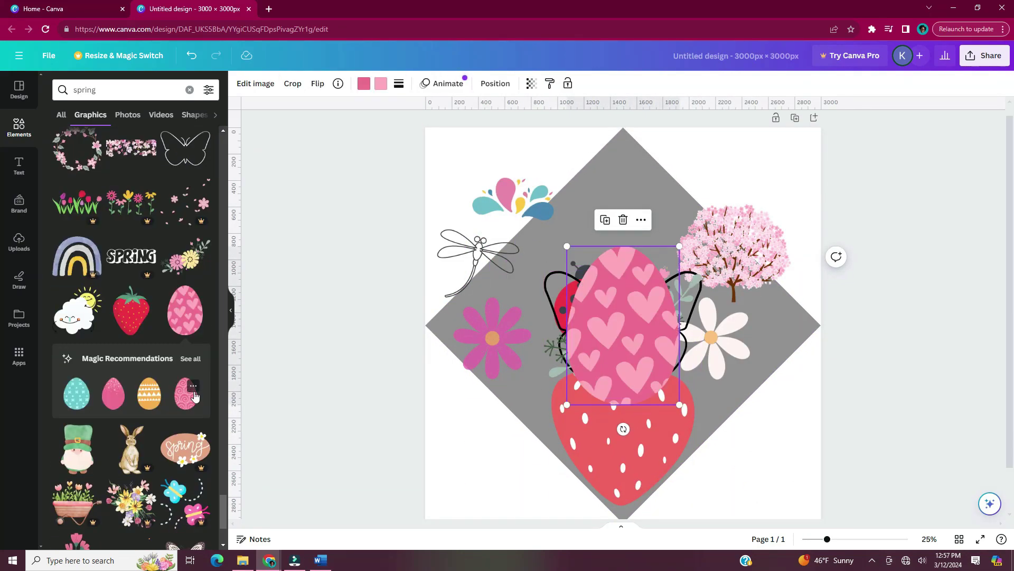
- Add the coral flower stem graphic at the page's lower left and delete the large strawberry
scroll(195, 397, "down", 4)
left_click(91, 347)
left_click_drag(623, 338, 490, 439)
left_click_drag(629, 449, 650, 454)
key("Delete")
scroll(177, 380, "down", 5)
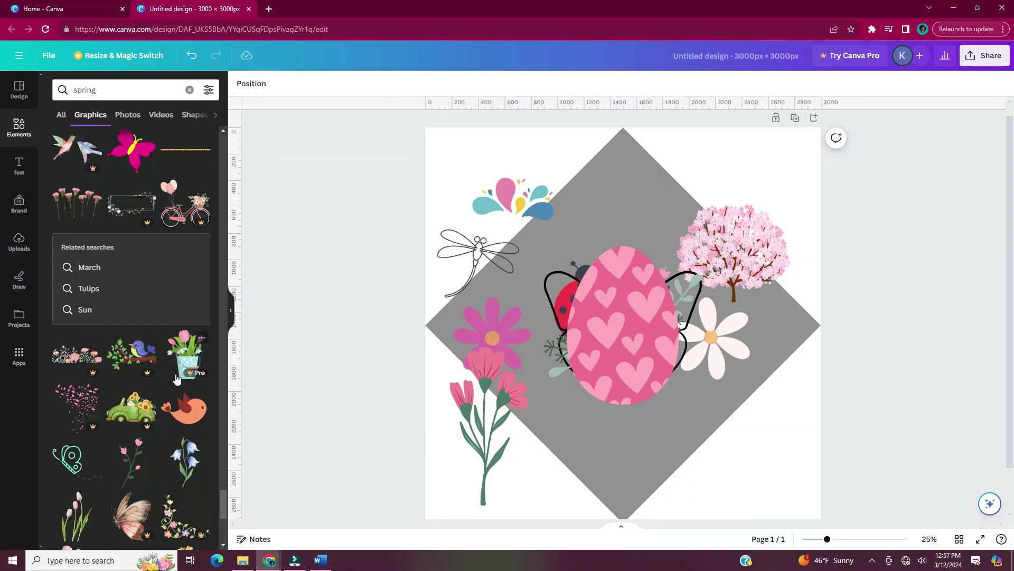
scroll(177, 378, "down", 10)
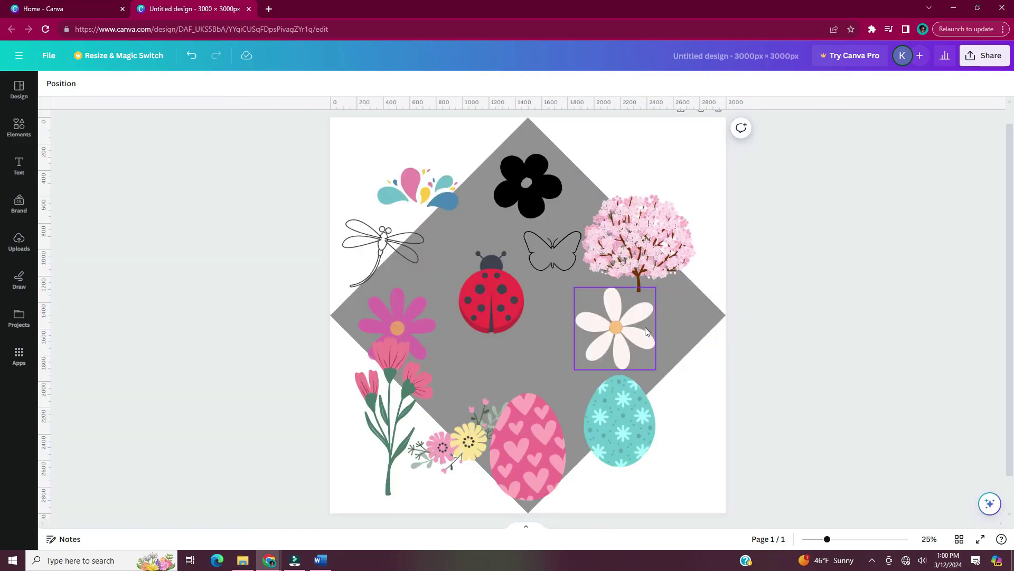
- Shrink the ladybug and move it toward the diamond's upper-left edge, and rotate the colourful drops graphic
left_click(481, 312)
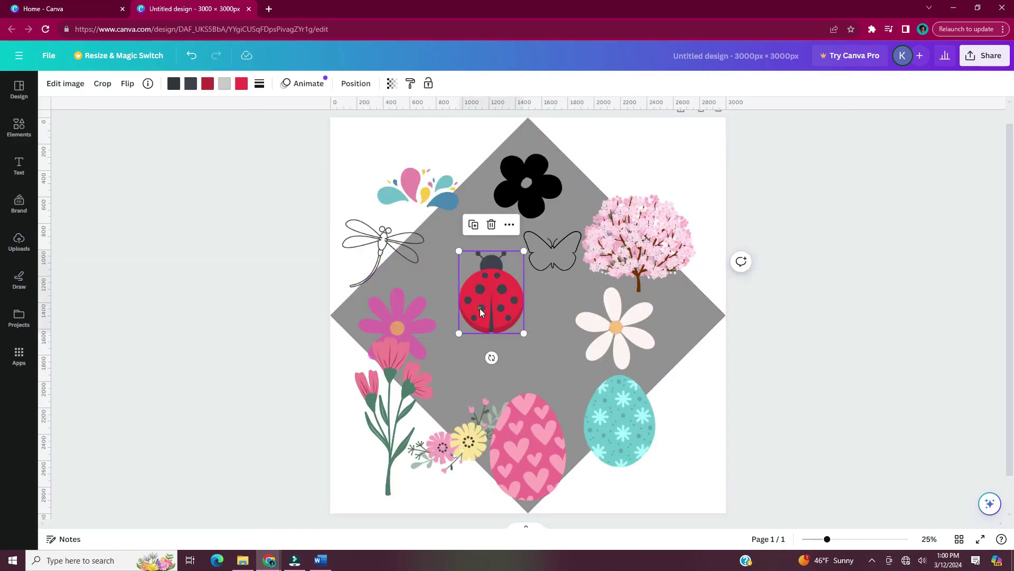
left_click_drag(523, 333, 448, 309)
left_click_drag(477, 277, 445, 233)
left_click(436, 199)
left_click_drag(417, 235, 483, 309)
- Unlock the grey diamond and lower its opacity so it becomes a lighter background guide
left_click(528, 136)
left_click(511, 178)
left_click(583, 83)
left_click_drag(584, 126, 520, 126)
left_click(449, 145)
- Shrink the black flower and move it inside the diamond's upper-left edge
left_click(516, 175)
left_click_drag(563, 219, 533, 191)
left_click_drag(509, 181, 483, 207)
- Recolour the dragonfly outline to black #000000 and move it into the diamond's upper corner
left_click(383, 242)
left_click(174, 83)
left_click(86, 147)
left_click_drag(421, 284, 543, 196)
- Delete the ladybug and set the butterfly outline's colour to black #000000
left_click(445, 234)
key("Delete")
left_click(550, 250)
left_click(173, 83)
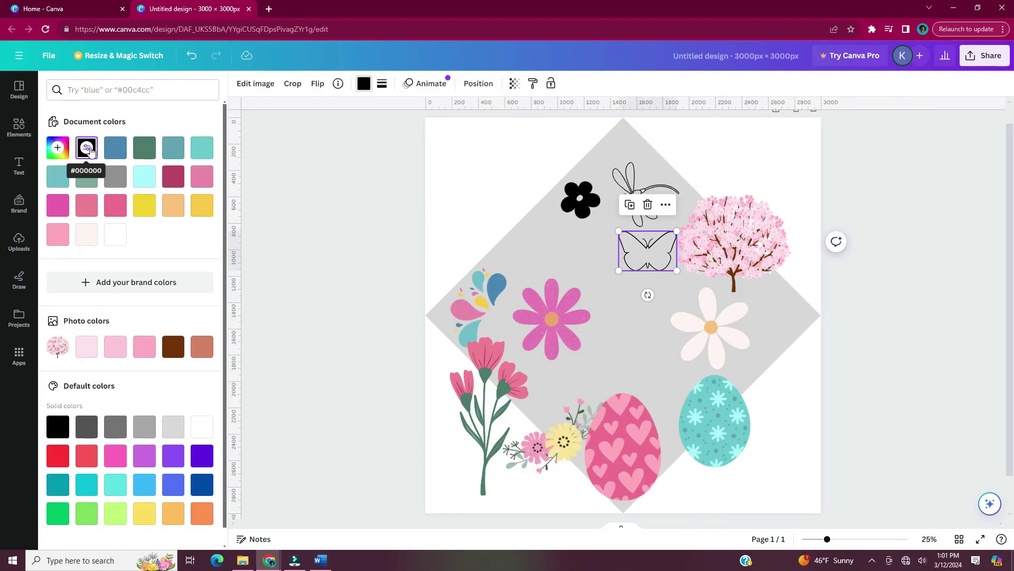
- Shrink the magenta flower and place it below the black flower, beside the butterfly outline
left_click(552, 319)
left_click_drag(496, 360, 459, 320)
left_click_drag(439, 299, 497, 260)
- Move the teal egg to the diamond's left half, tilt it and reduce its size
left_click_drag(619, 420, 471, 338)
left_click_drag(470, 410, 505, 400)
left_click_drag(523, 363, 505, 352)
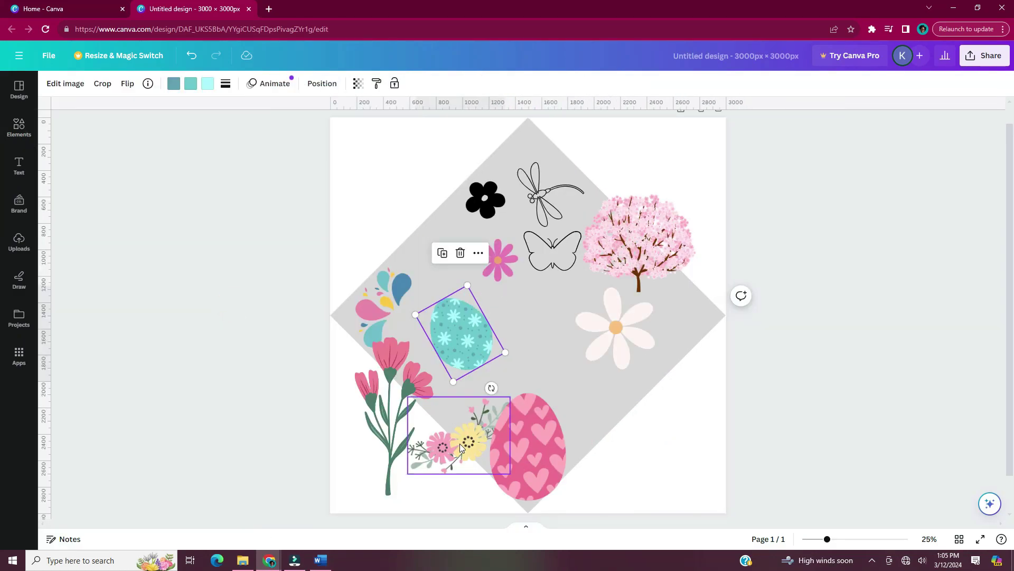
- Move the floral sprig into the diamond's right corner and shrink the white daisy beside it
left_click_drag(460, 444, 579, 315)
left_click_drag(539, 355, 565, 329)
left_click_drag(592, 303, 608, 310)
- Move the cherry tree to the diamond's centre and place the white daisy along the upper right edge above the floral sprig
left_click(647, 242)
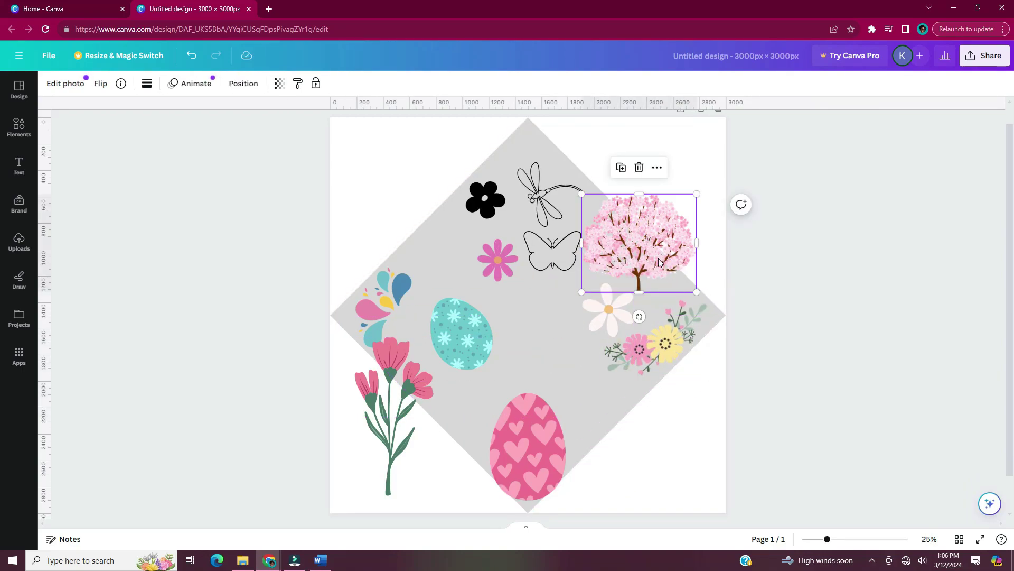
left_click_drag(663, 264, 559, 363)
scroll(563, 373, "up", 1)
left_click_drag(641, 287, 704, 255)
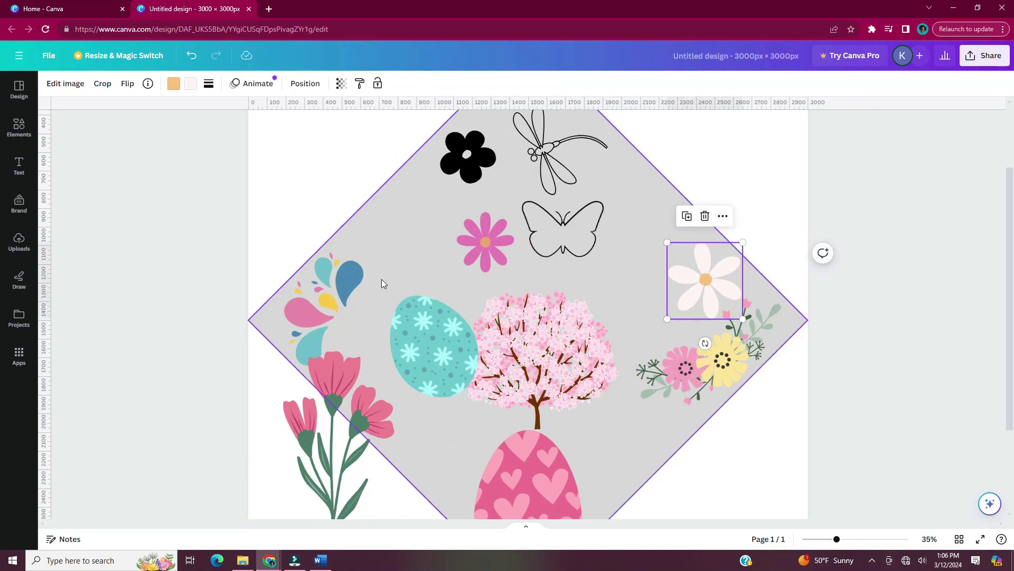
- Shrink the butterfly outline and place it between the white daisy and the floral sprig
left_click(564, 230)
left_click_drag(603, 257, 554, 251)
left_click_drag(544, 216, 666, 330)
left_click_drag(676, 368, 654, 369)
left_click_drag(673, 327, 690, 324)
- Select the butterfly outline and the floral sprig together and shift both slightly further into the diamond's right corner
left_click(740, 349)
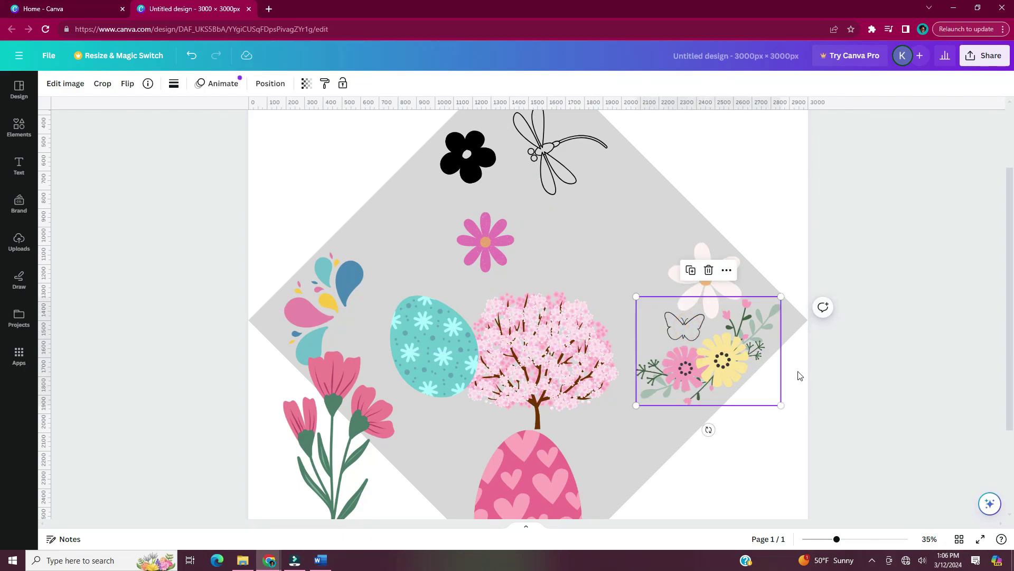
left_click(683, 328)
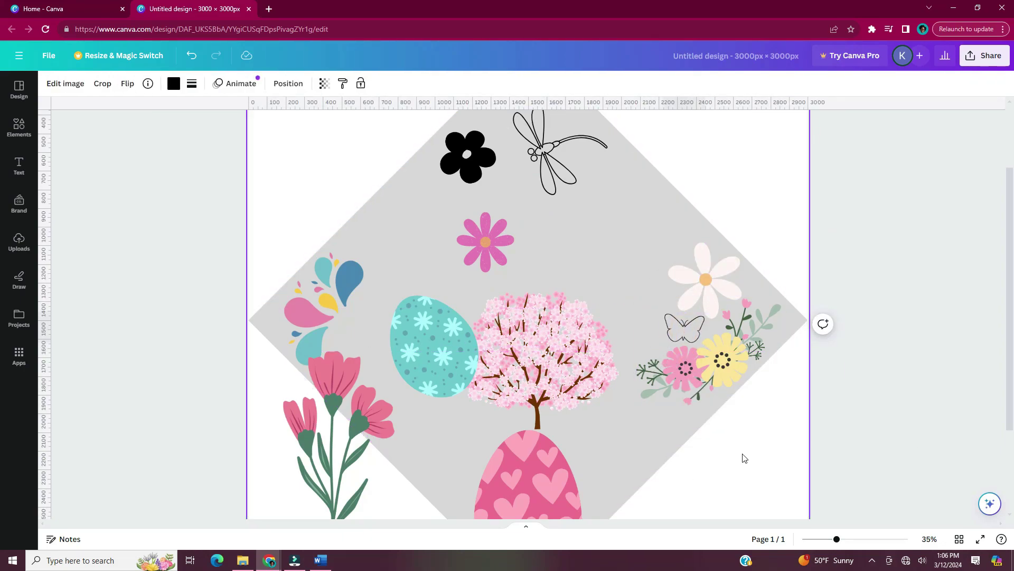
left_click(718, 372, "shift")
left_click_drag(718, 372, 725, 369)
left_click(786, 415)
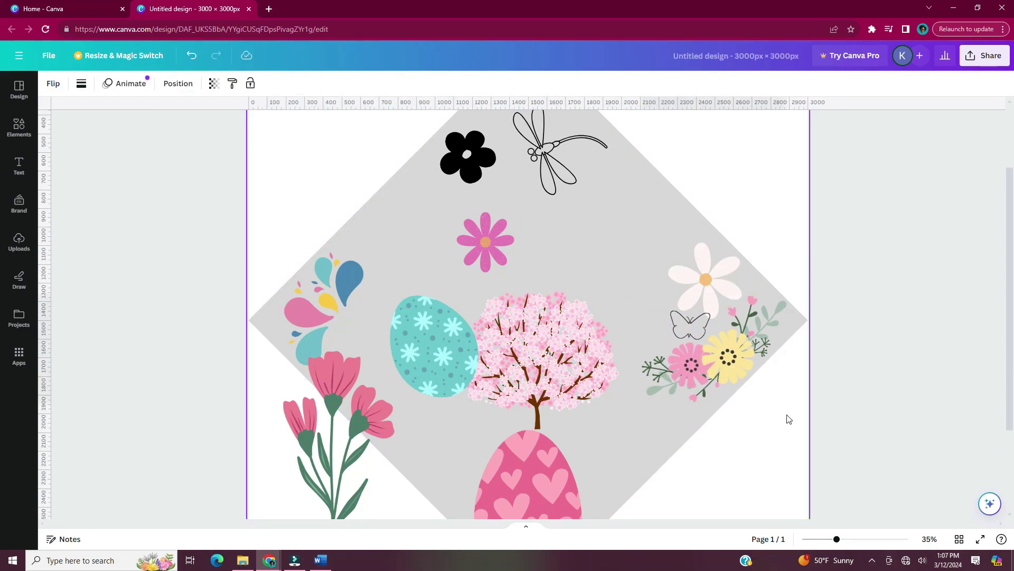
left_click(701, 246)
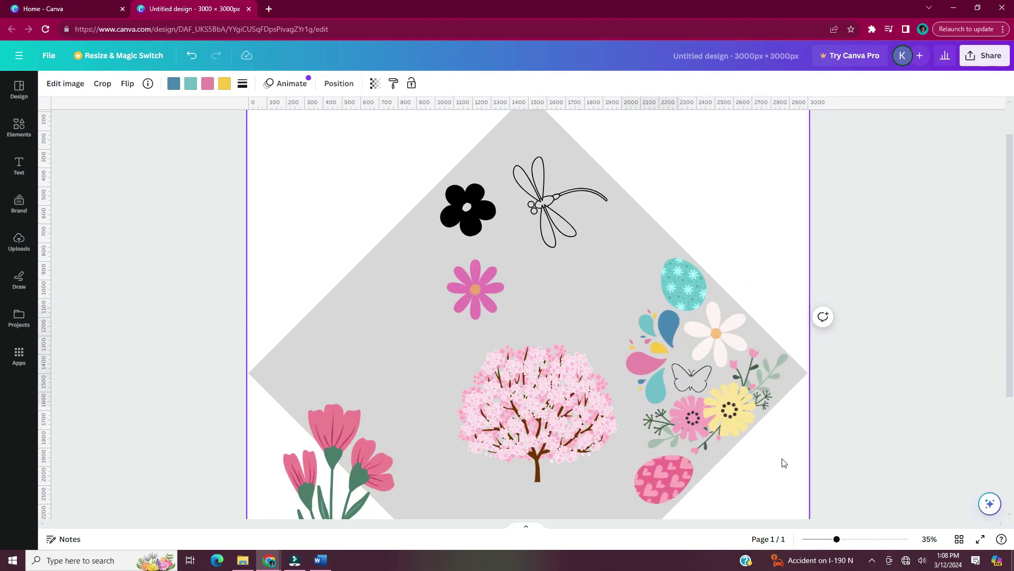
- Recolour the yellow drops of the splash graphic to #FDE495, sampled from the sprig's yellow flower
left_click(660, 331)
left_click(226, 85)
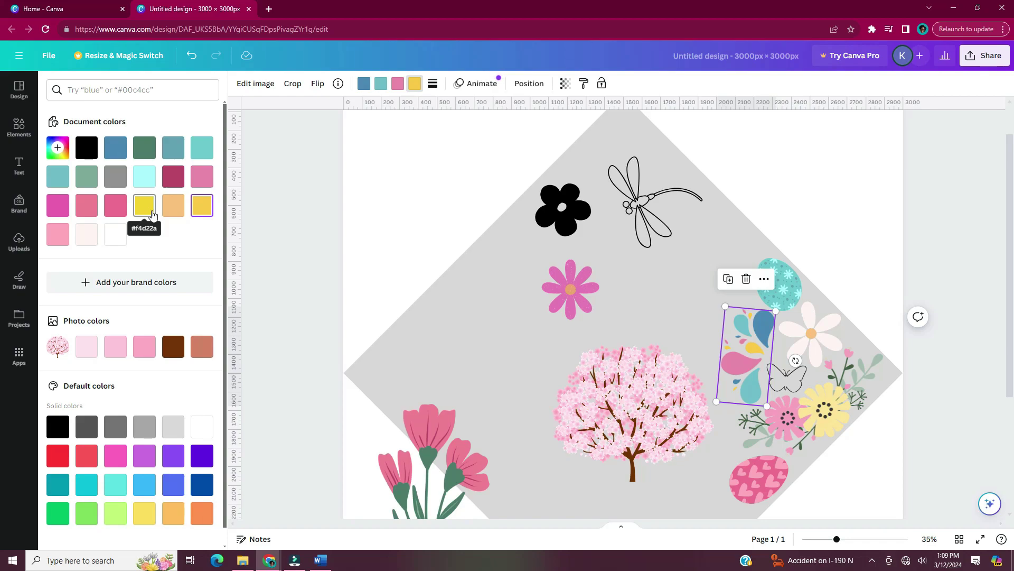
left_click(152, 211)
left_click(174, 210)
left_click(58, 149)
left_click(192, 256)
left_click(826, 424)
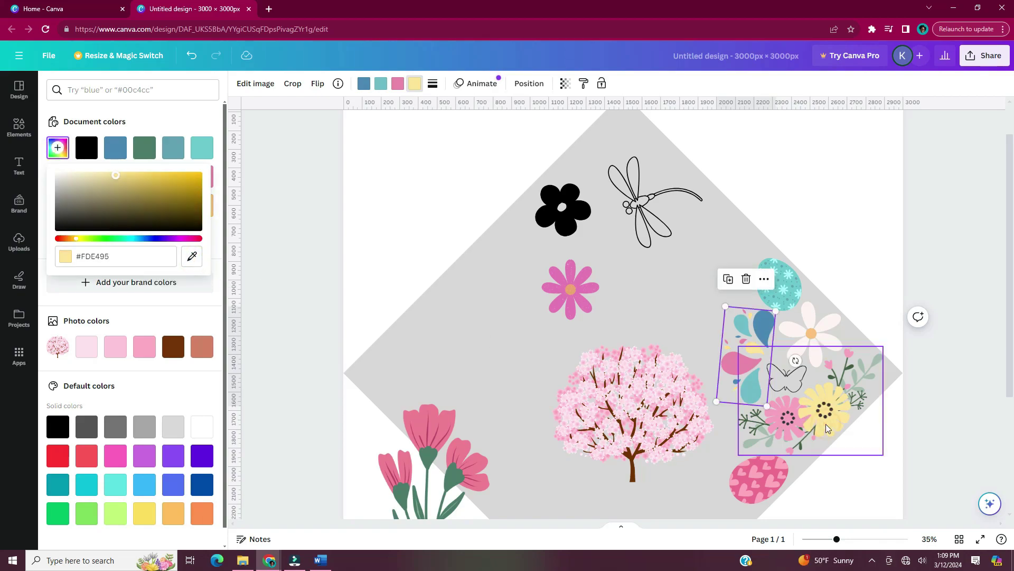
left_click(381, 83)
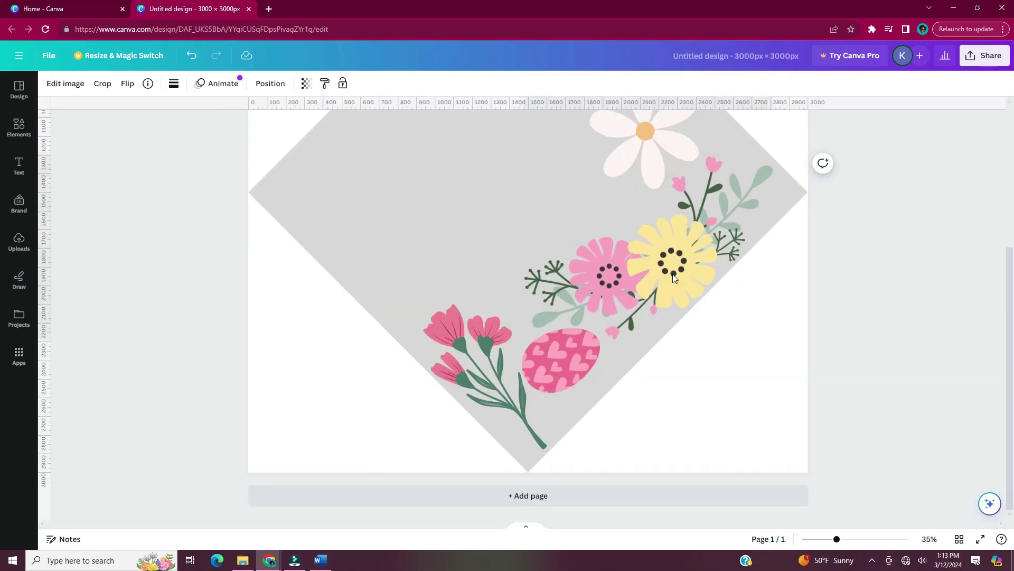
- Place a small copy of the black flower below the pink heart egg, beside the tulip stem
left_click(588, 357)
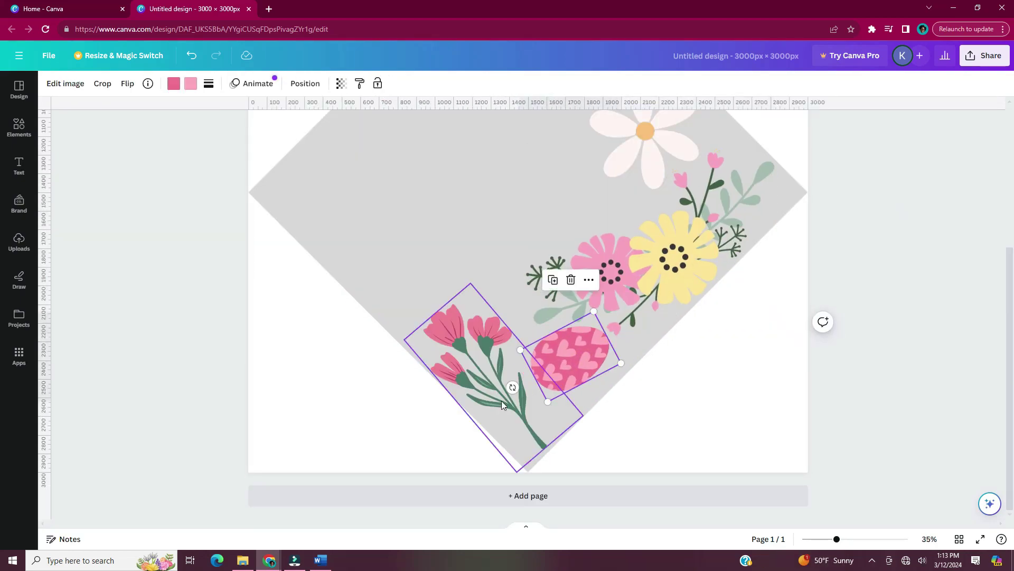
left_click(589, 284)
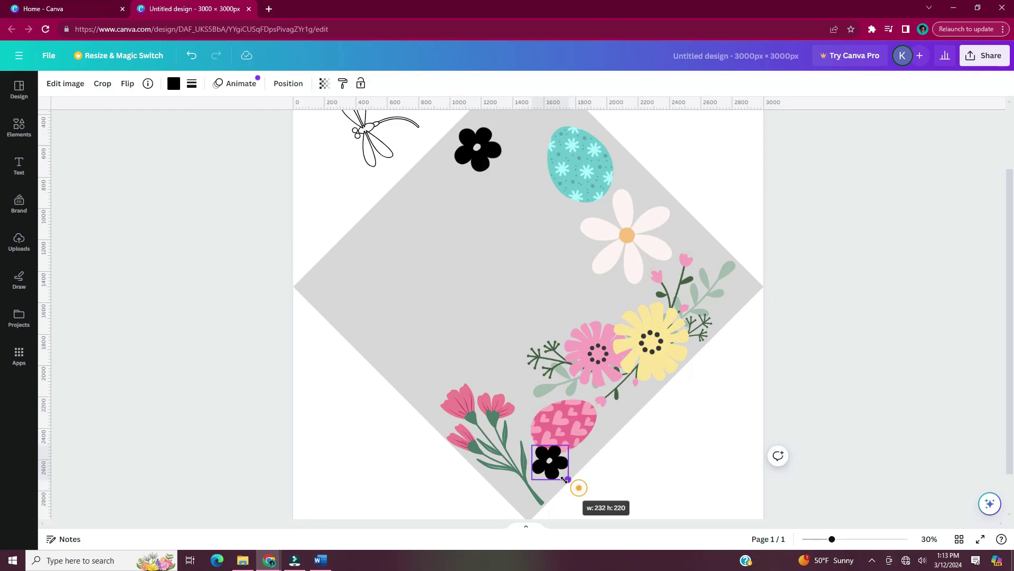
left_click_drag(550, 459, 548, 474)
- Recolour the teal egg with a dark crimson base, pink dots and off-white flowers
left_click(578, 190)
left_click(206, 83)
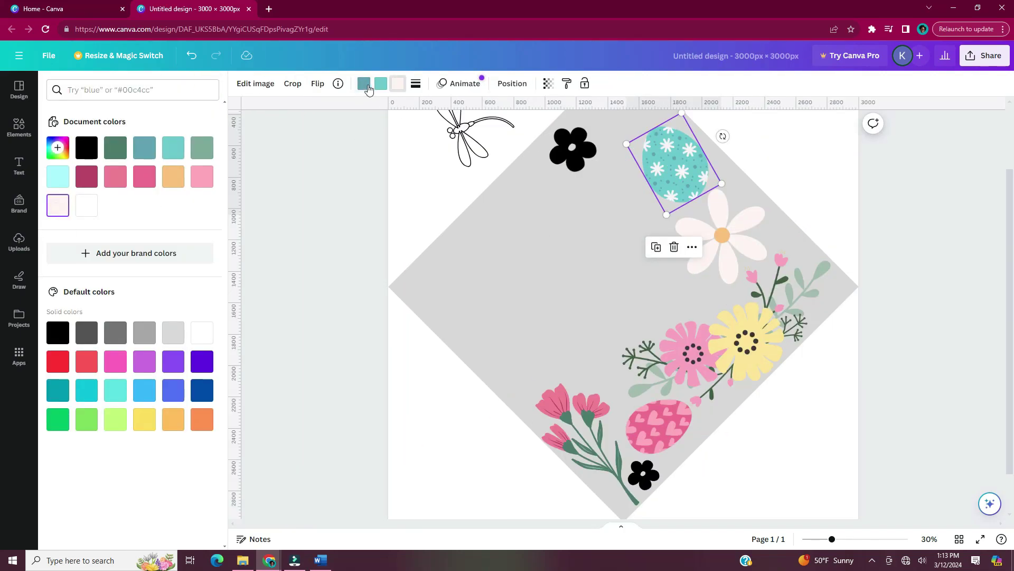
left_click(144, 177)
left_click(381, 84)
left_click(86, 177)
- Recolour the upper black flower pale yellow, sampled from the sprig's yellow flower
left_click(573, 149)
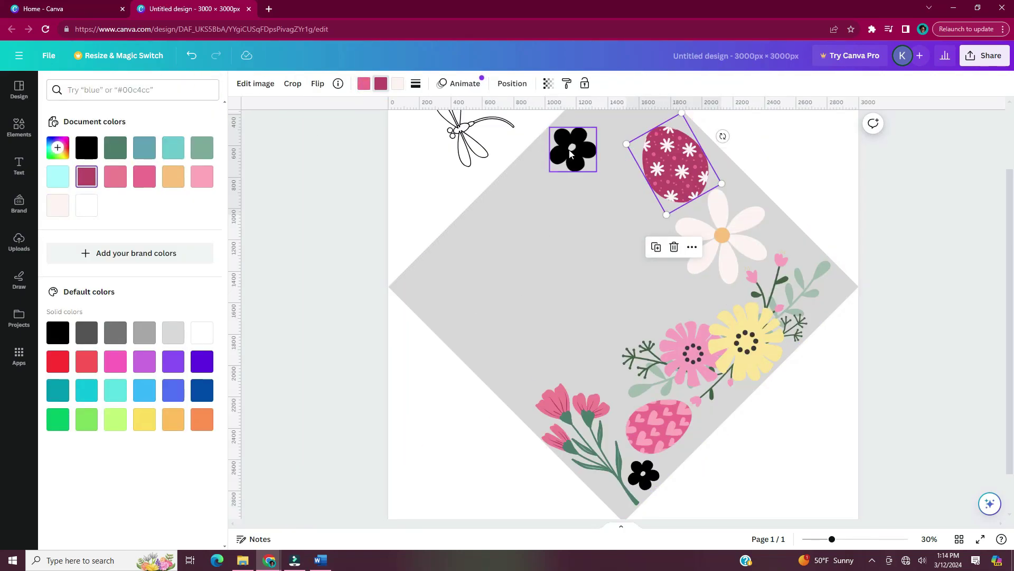
left_click(174, 184)
left_click(57, 148)
left_click(193, 256)
left_click(739, 329)
left_click(486, 277)
- Recolour the small black flower below the heart egg dark crimson
left_click(555, 479)
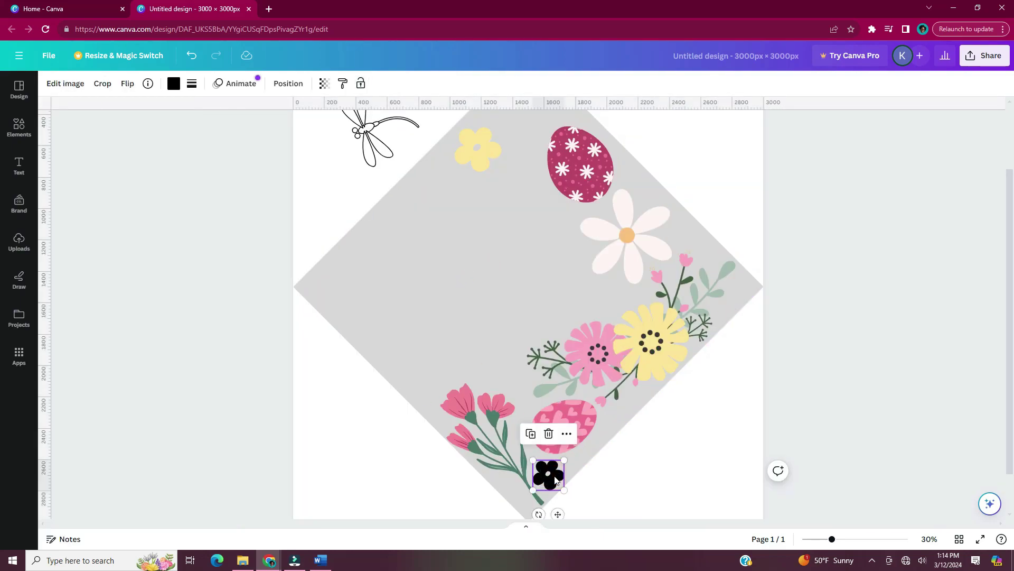
left_click(173, 84)
left_click(172, 148)
key("Escape")
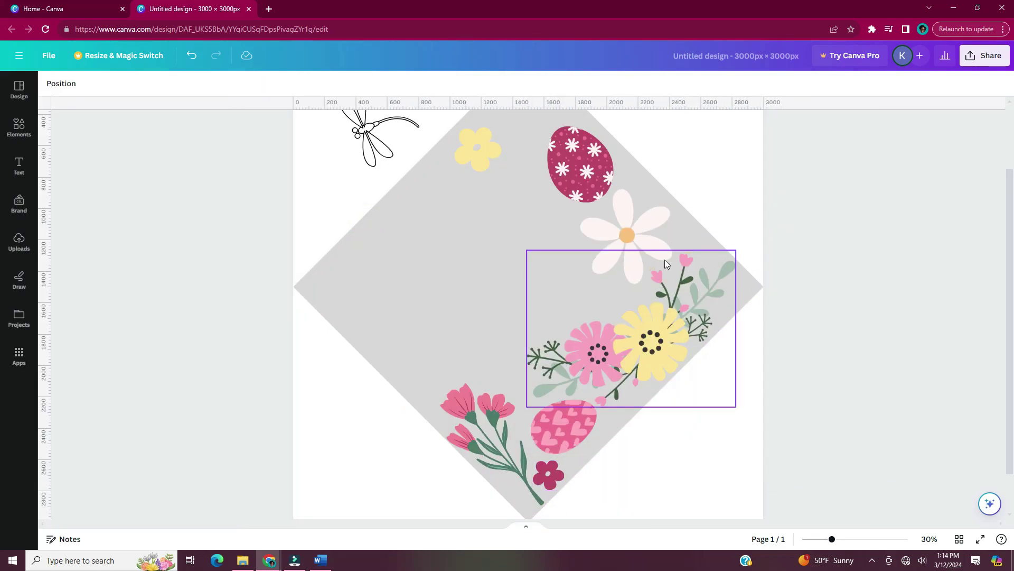
- Recolour the white daisy with orange petals and an off-white centre
left_click(653, 216)
left_click(191, 83)
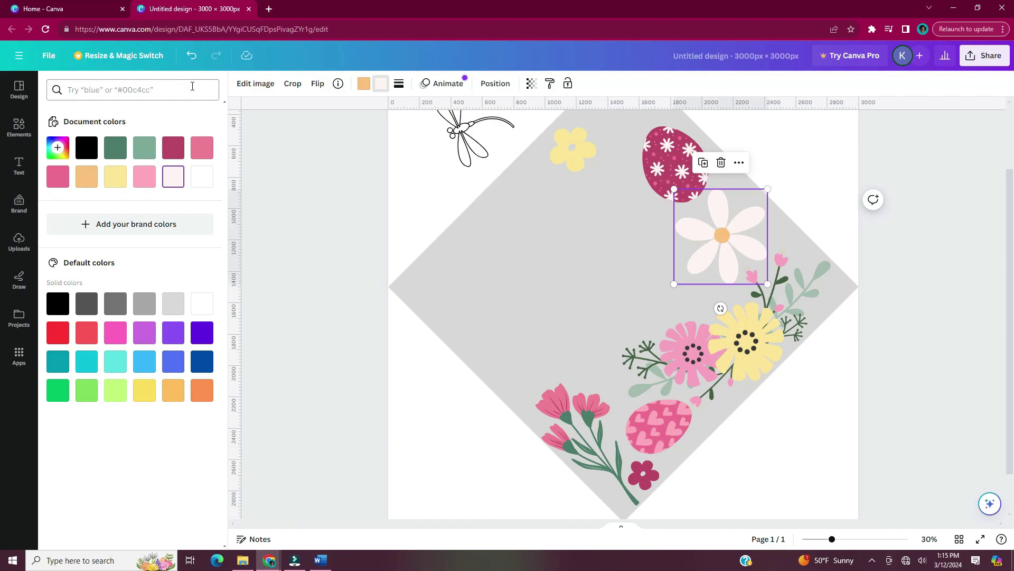
left_click(87, 176)
left_click(363, 84)
left_click(173, 180)
- Cluster copies of the small crimson flower in the diamond's upper left half, recolouring one orange and one pink
left_click_drag(643, 474, 519, 229, "alt")
left_click(86, 178)
left_click(147, 180)
left_click_drag(643, 474, 549, 244, "alt")
- Recolour the butterfly outline dark green, sampled from the sprig's stems
scroll(680, 254, "up", 2)
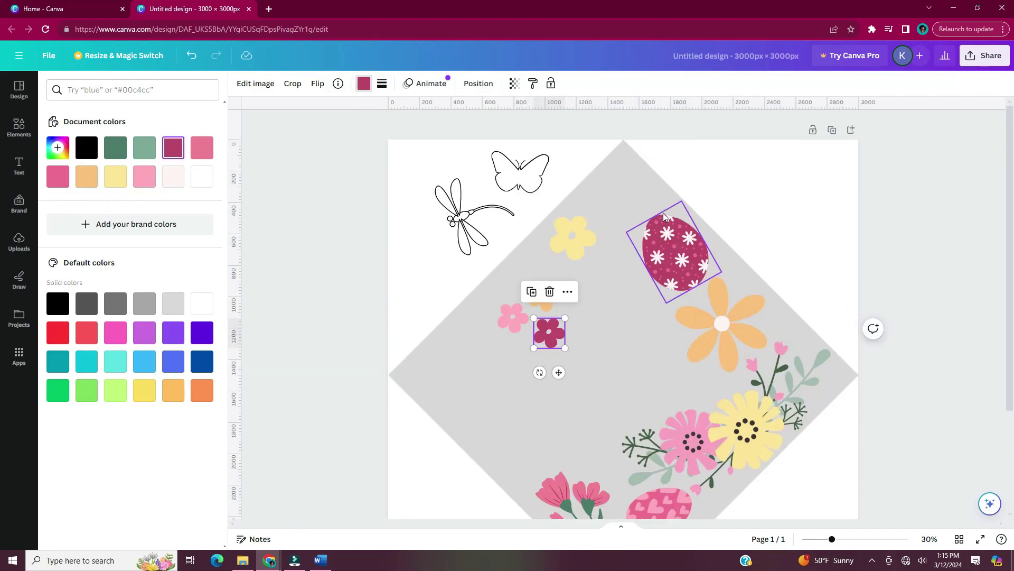
left_click(525, 184)
left_click(58, 148)
left_click(192, 256)
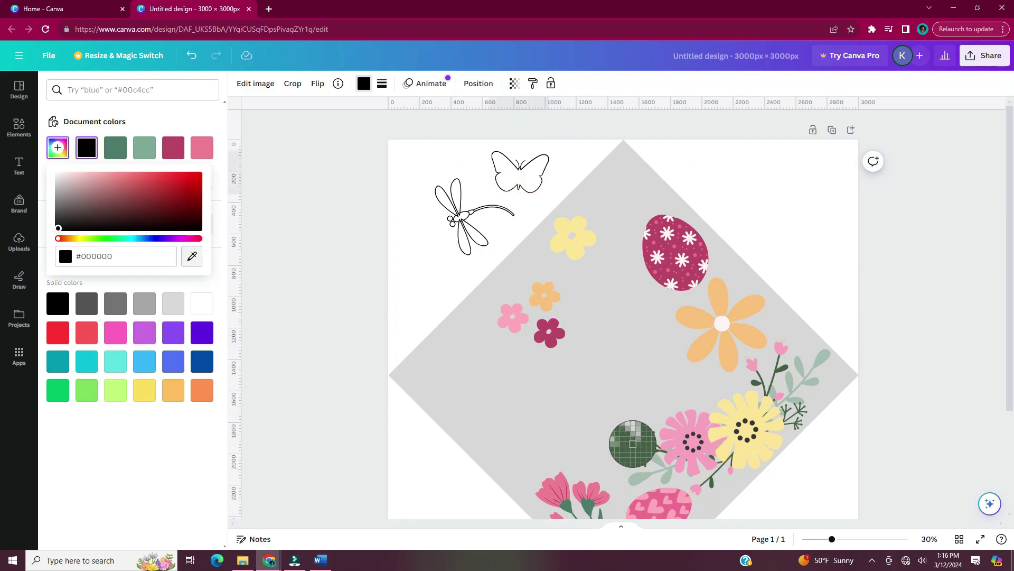
left_click(632, 445)
left_click(249, 476)
- Shrink the orange daisy and fit it against the upper right edge above the floral sprig
scroll(609, 344, "down", 2)
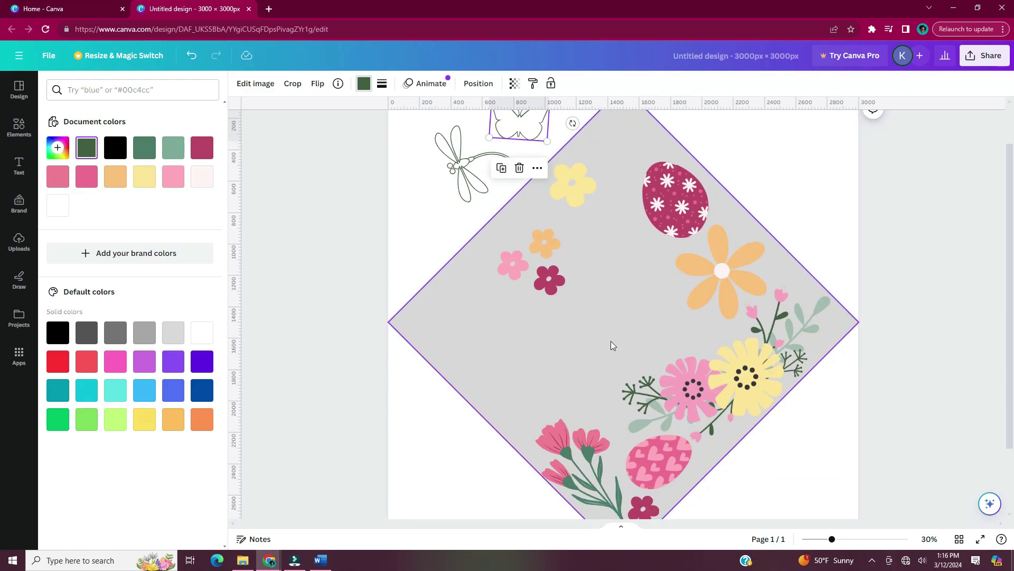
left_click(678, 316)
left_click_drag(675, 319, 693, 299)
left_click_drag(734, 265, 760, 269)
left_click_drag(793, 228, 786, 237)
left_click_drag(753, 271, 759, 272)
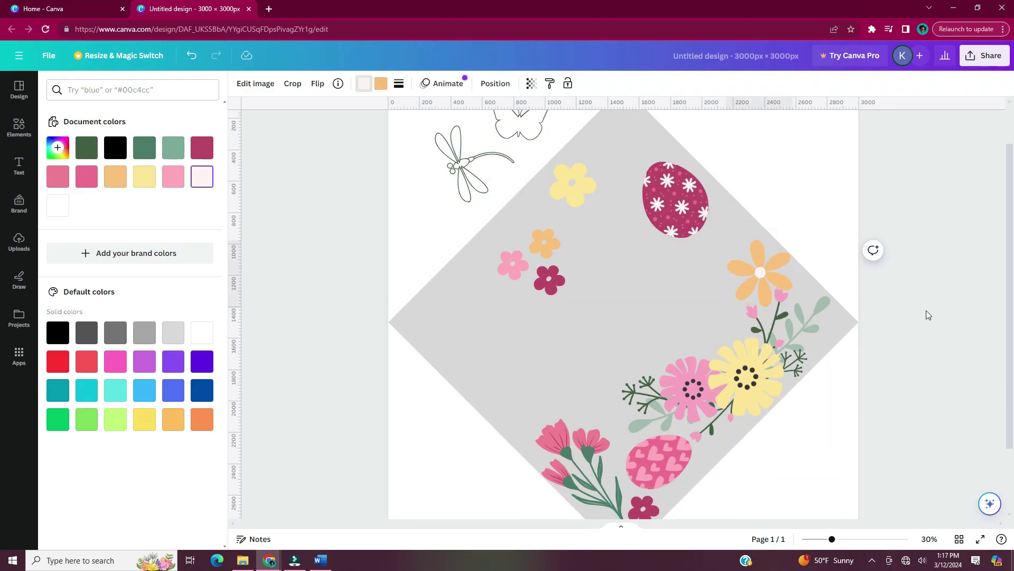
left_click_drag(757, 329, 760, 329)
left_click(759, 328)
key("Escape")
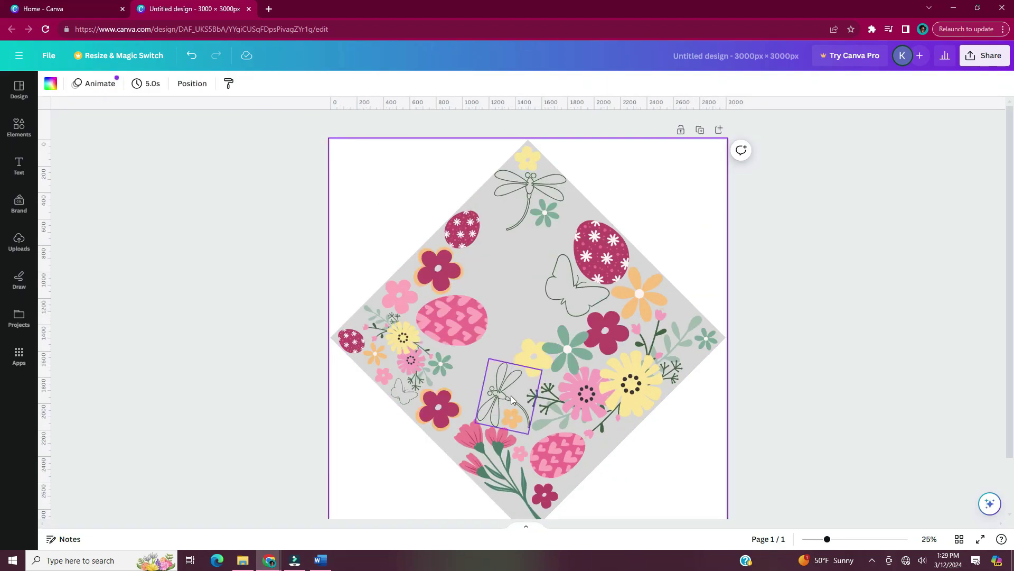
- Move the larger green daisy from the centre to the gap left of the lower dragonfly, above the crimson flower
left_click_drag(510, 373, 472, 369)
scroll(472, 372, "up", 4)
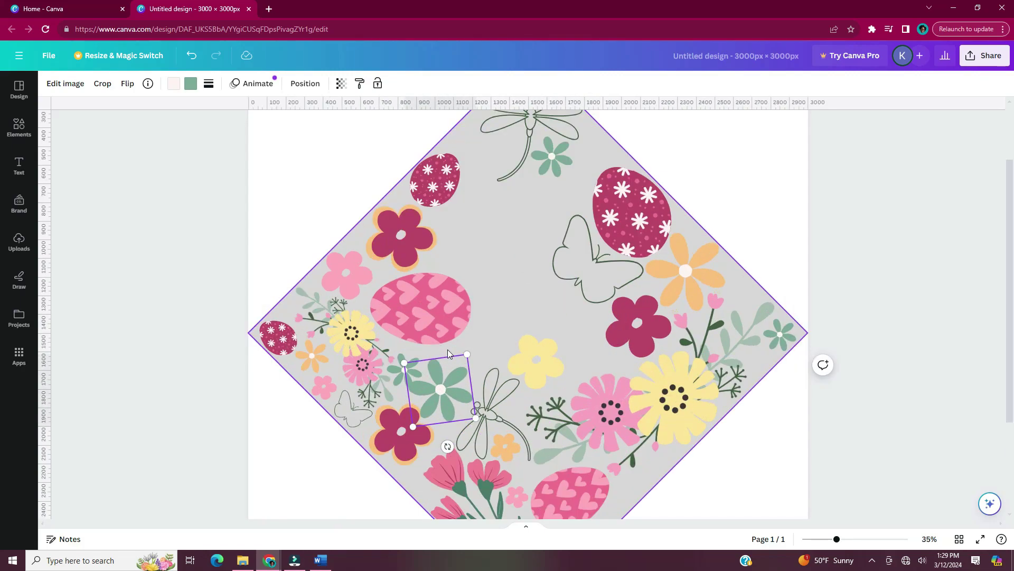
left_click(398, 451)
left_click(397, 451)
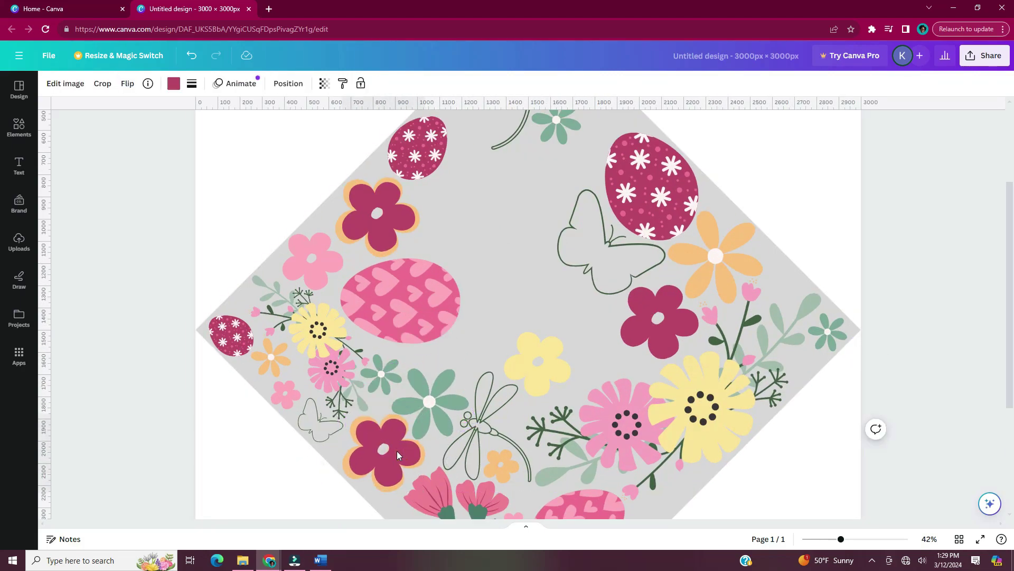
- Place a copy of the tulip stem, blooms pointing down, beside the crimson egg on the upper left edge
scroll(468, 451, "down", 2)
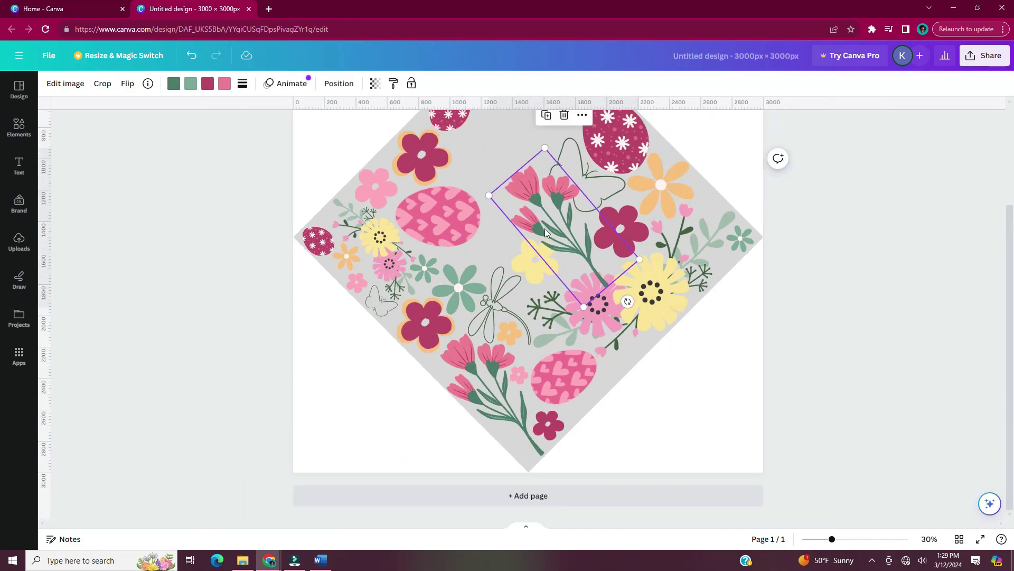
left_click_drag(582, 215, 487, 254)
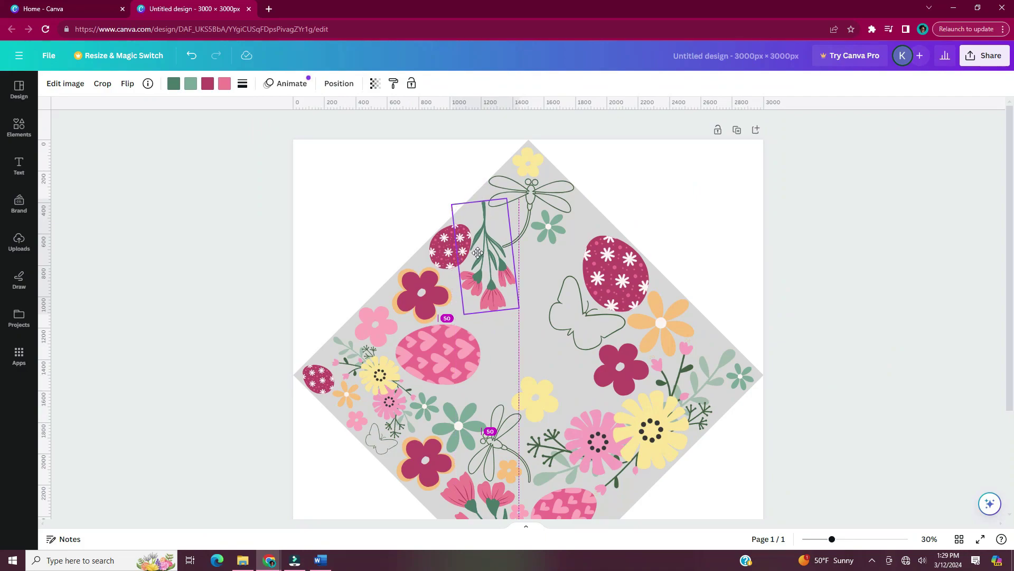
left_click_drag(728, 268, 382, 157)
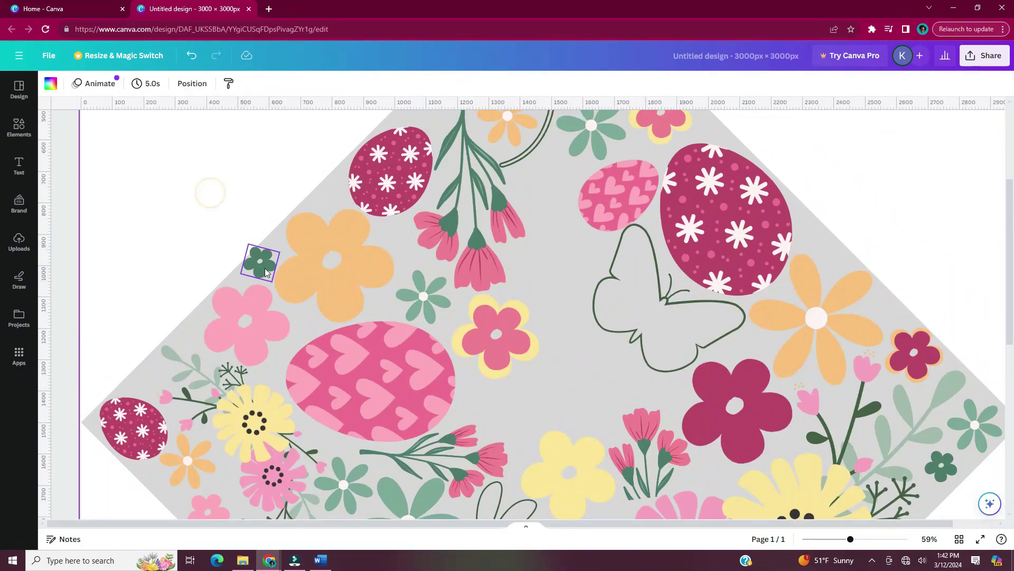
- Place an enlarged copy of the small dark green flower between the hanging tulip stem and the small heart egg
left_click_drag(267, 272, 569, 184)
left_click_drag(544, 188, 504, 209)
scroll(796, 218, "down", 3)
left_click(796, 219)
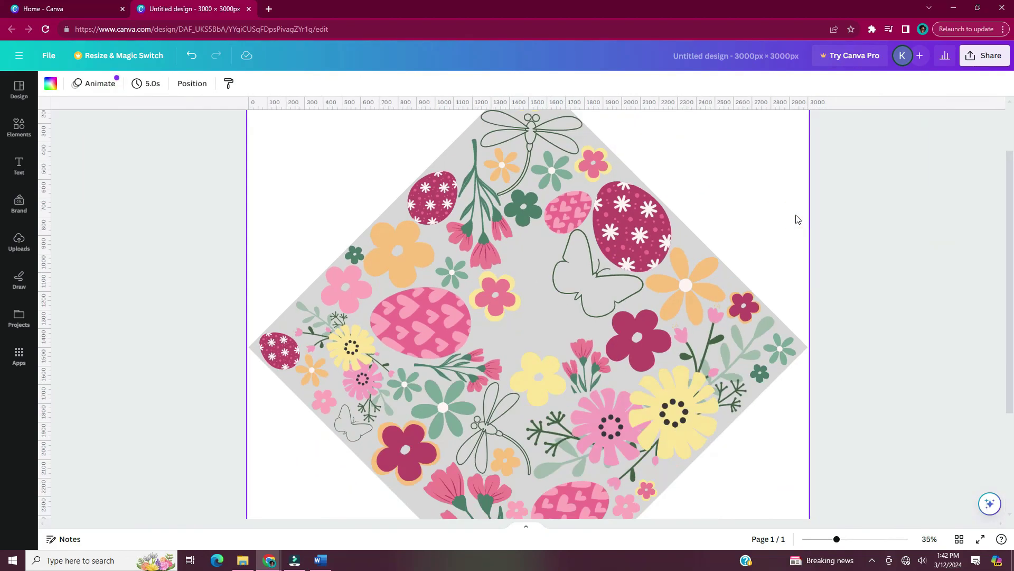
- Place a small, rotated copy of the butterfly outline below the lower heart egg, inside the diamond's lower right edge
scroll(798, 219, "down", 1)
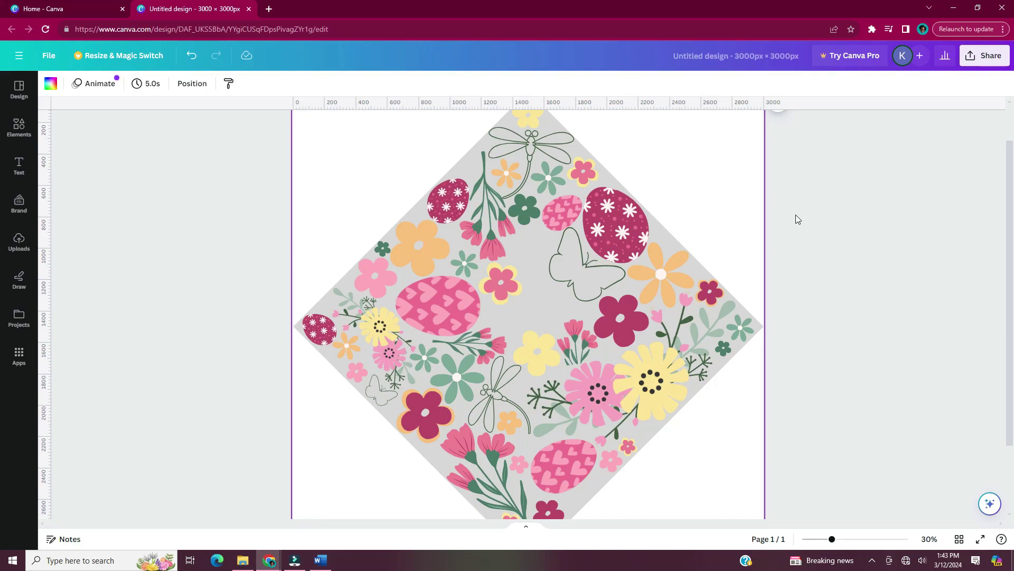
left_click(582, 280)
left_click_drag(582, 280, 576, 472)
scroll(577, 471, "down", 3)
scroll(578, 471, "up", 6)
left_click_drag(648, 461, 648, 342)
left_click_drag(643, 296, 614, 312)
left_click_drag(630, 347, 616, 375)
left_click_drag(595, 335, 620, 441)
left_click(692, 470)
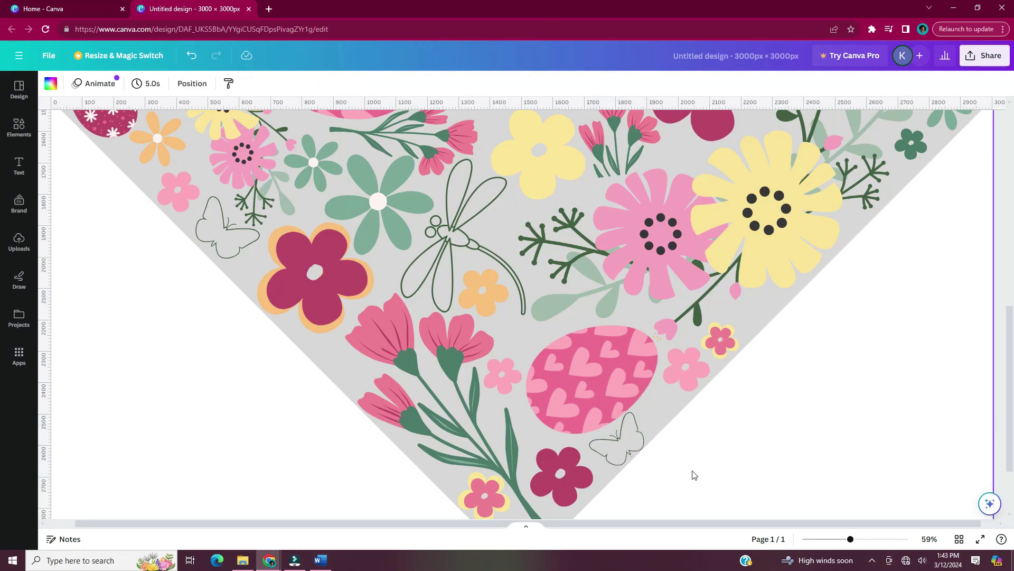
- Place a smaller copy of the orange daisy in the empty centre, between the pale yellow flower and the large butterfly
scroll(727, 335, "down", 5)
left_click(792, 227)
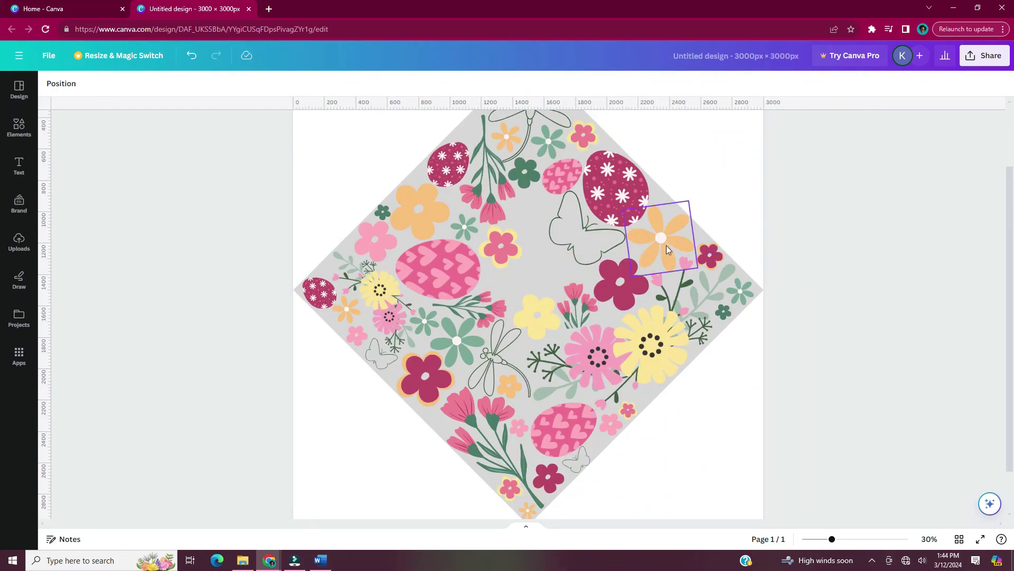
left_click_drag(666, 249, 543, 279)
scroll(543, 279, "up", 3)
left_click_drag(548, 244, 573, 259)
left_click_drag(498, 205, 524, 228)
left_click_drag(581, 271, 568, 265)
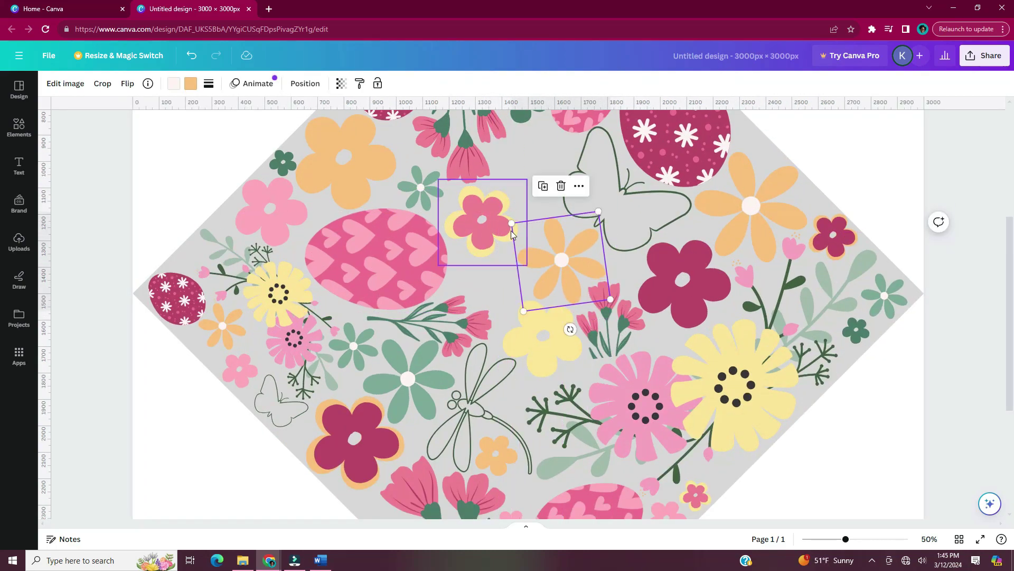
- Duplicate the small dark green flower, enlarge it and fit it between the central orange daisy and the large heart egg
left_click(494, 283)
left_click(856, 330)
key("ctrl+d")
left_click_drag(862, 334, 495, 287)
mouse_move(500, 298)
left_mouse_down()
mouse_move(520, 330)
mouse_move(501, 282)
left_mouse_up()
left_click(891, 192)
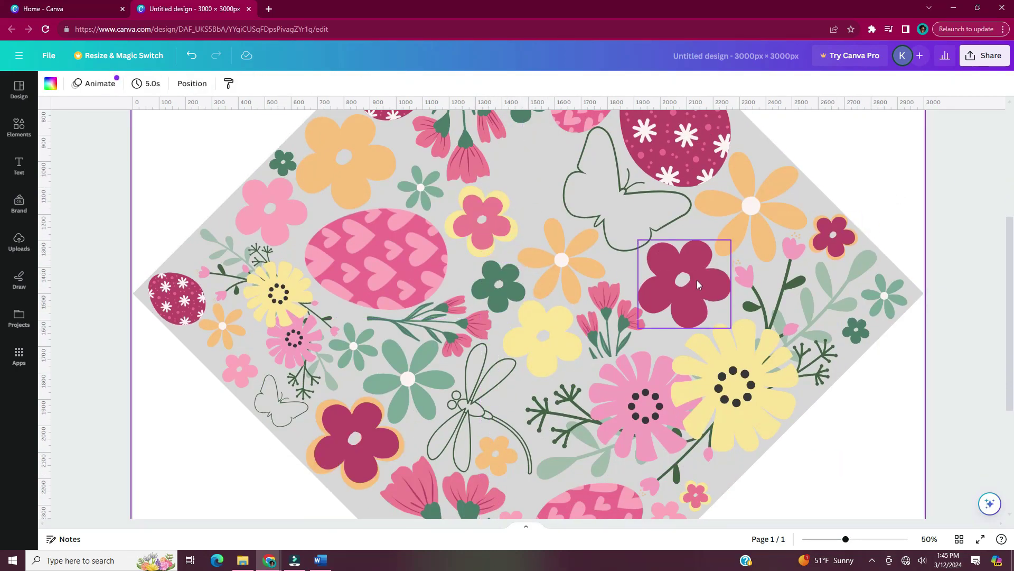
- Duplicate the small green daisy, enlarge it and place it between the hanging tulip stem and the large butterfly
left_click(423, 188)
key("ctrl+d")
left_click_drag(427, 192, 532, 171)
left_click_drag(558, 195, 580, 207)
left_click_drag(545, 179, 531, 160)
left_click_drag(508, 195, 500, 203)
left_click(860, 185)
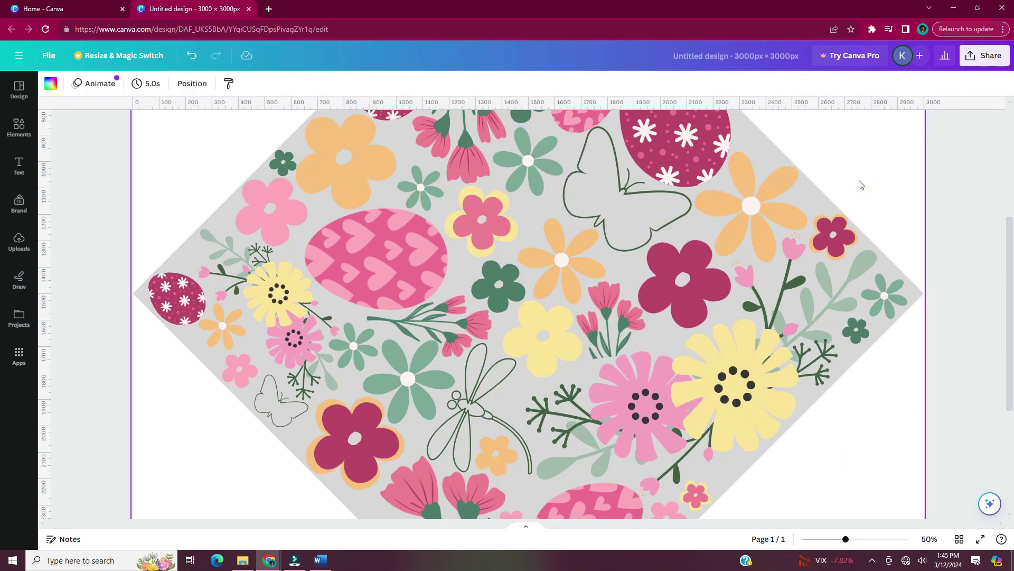
- Undo the last change and duplicate the page with the filled diamond
scroll(856, 238, "down", 5)
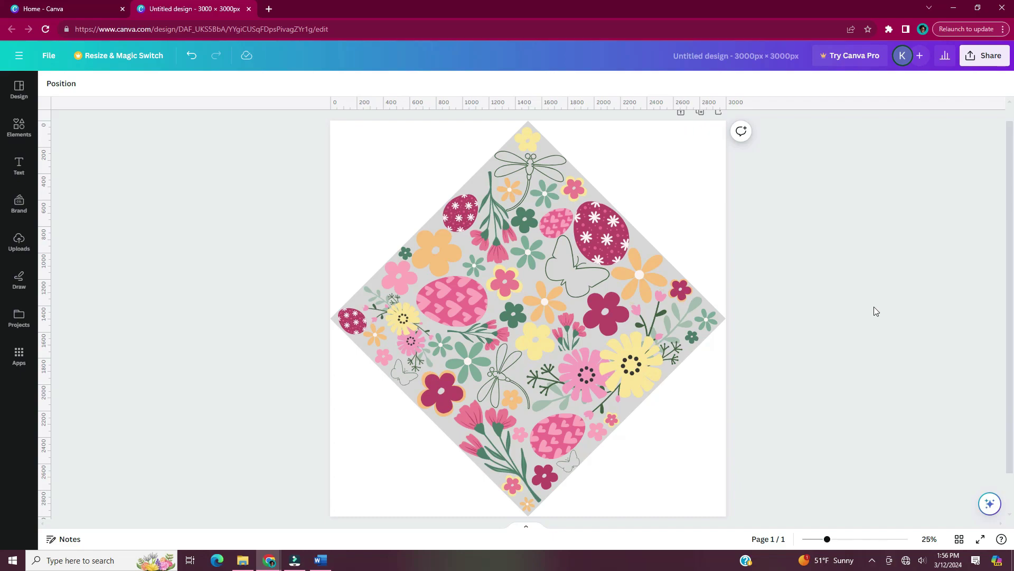
key("ctrl+z")
left_click(700, 114)
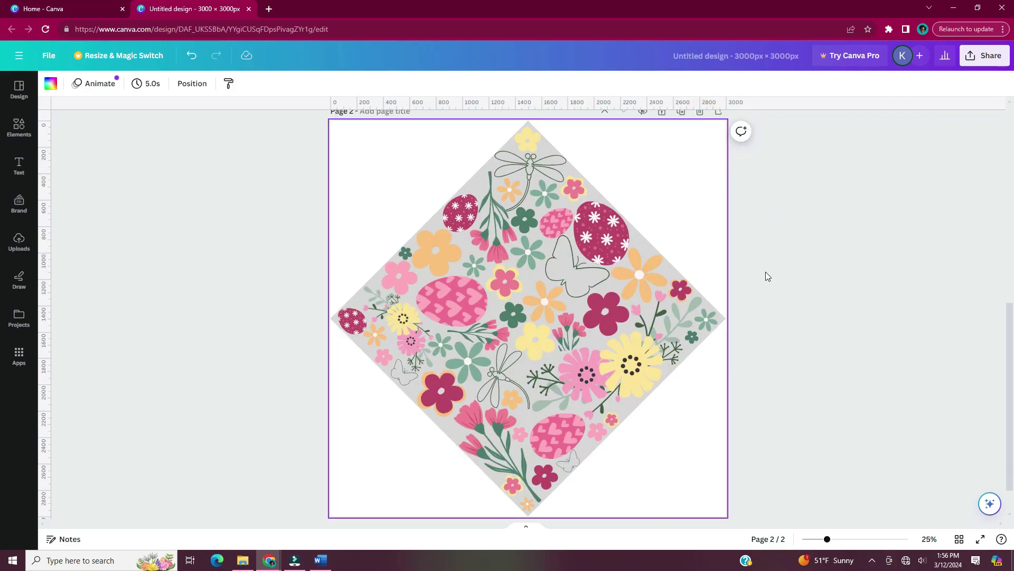
- Group all the motifs on page 1 and remove the locked grey diamond guide behind them
scroll(765, 273, "up", 8)
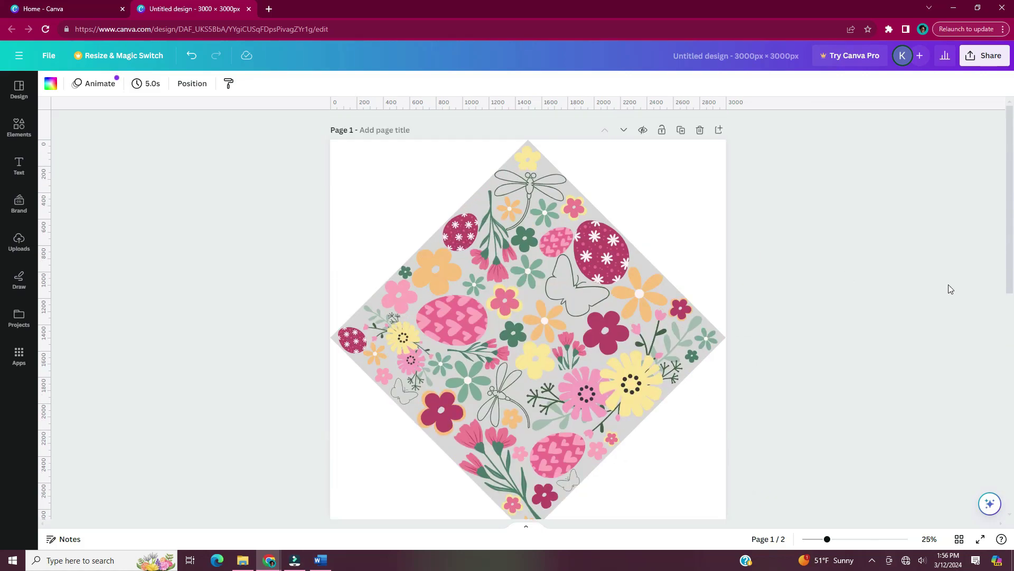
left_click_drag(310, 116, 830, 516)
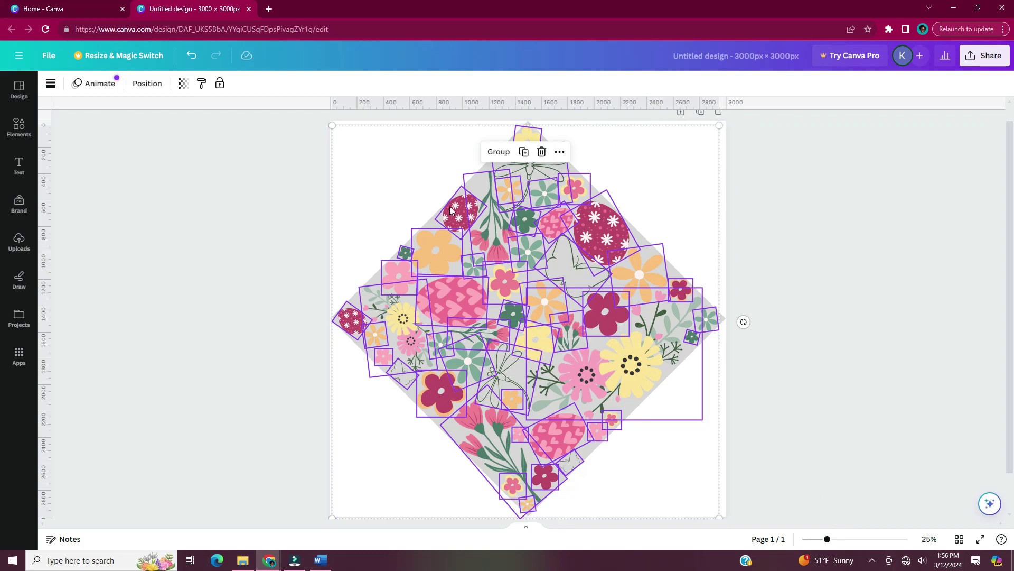
left_click(499, 152)
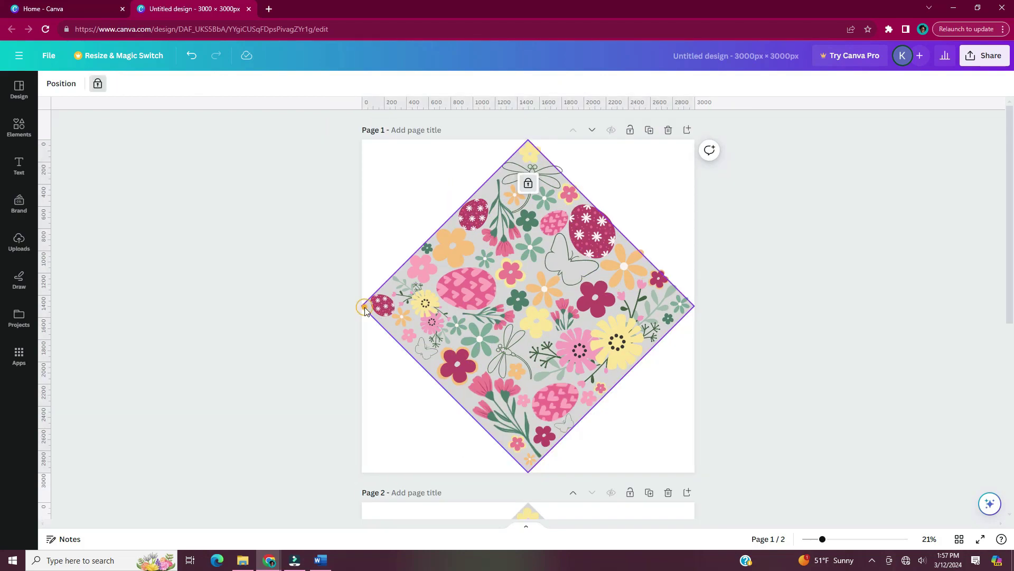
left_click(529, 184)
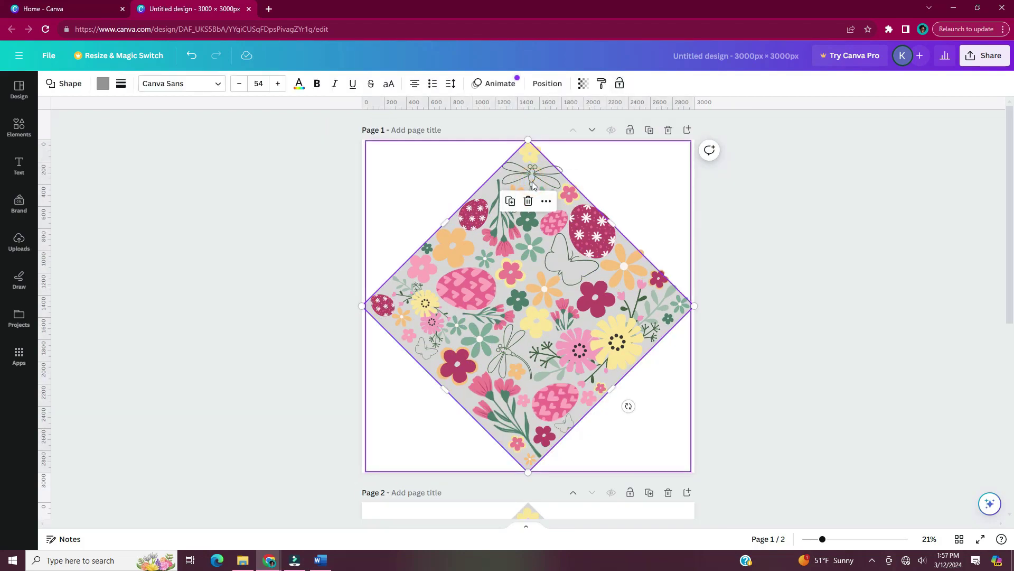
key("Delete")
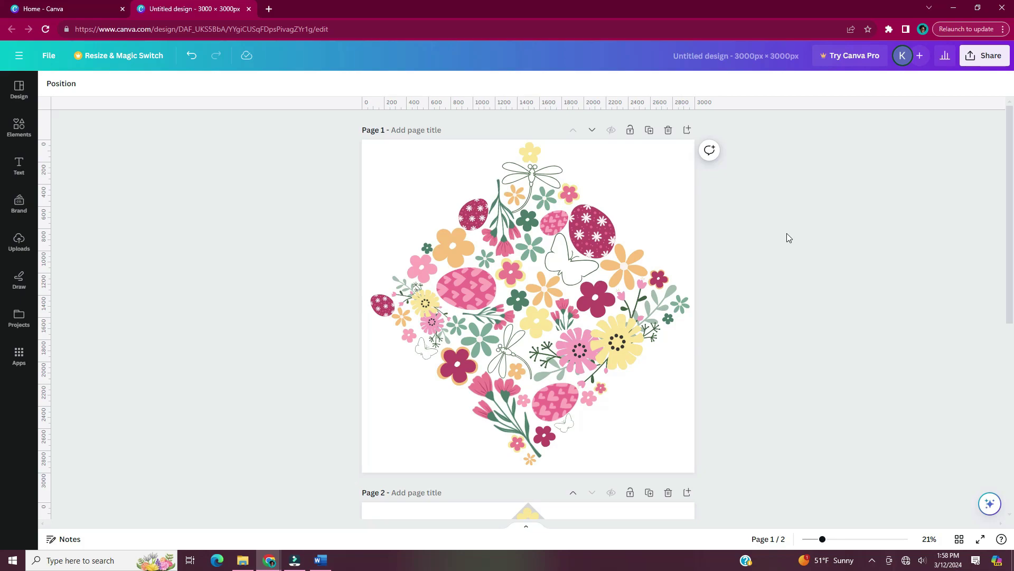
- Place two copies of the motif group, centred on the page's upper-left and upper-right corners, to fill the gaps in the top half
left_click(375, 184)
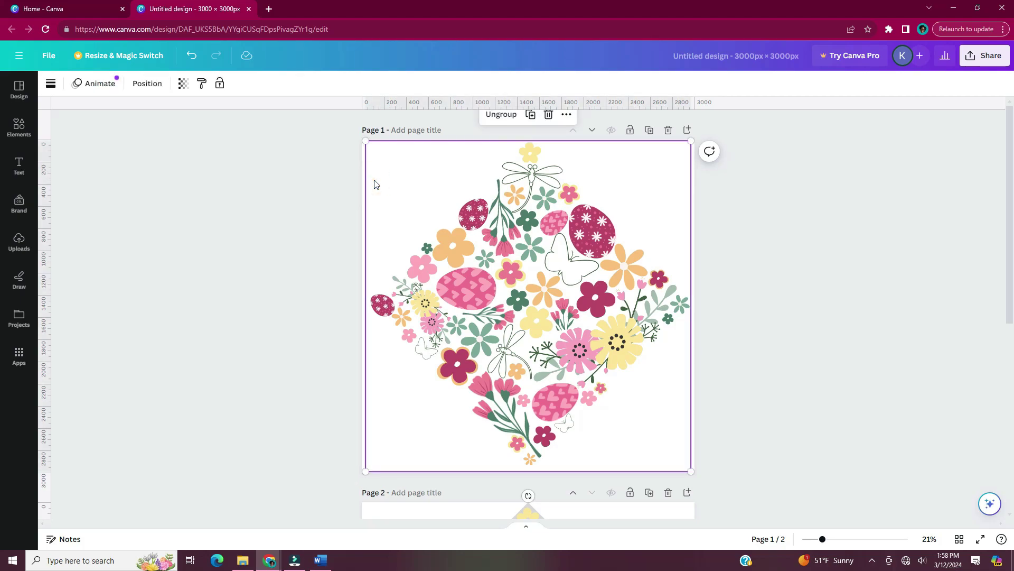
key("ctrl+d")
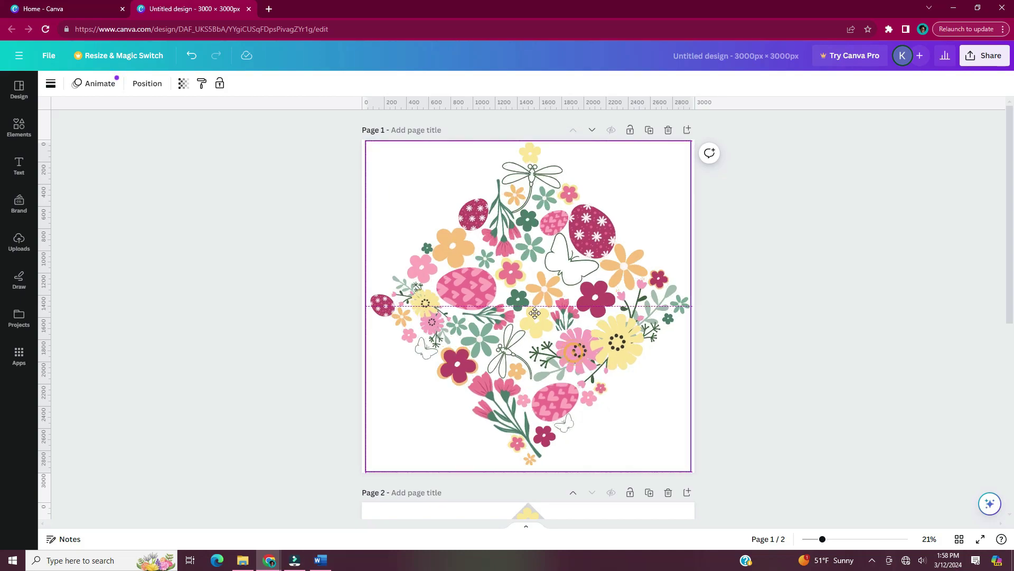
left_click_drag(576, 357, 404, 183)
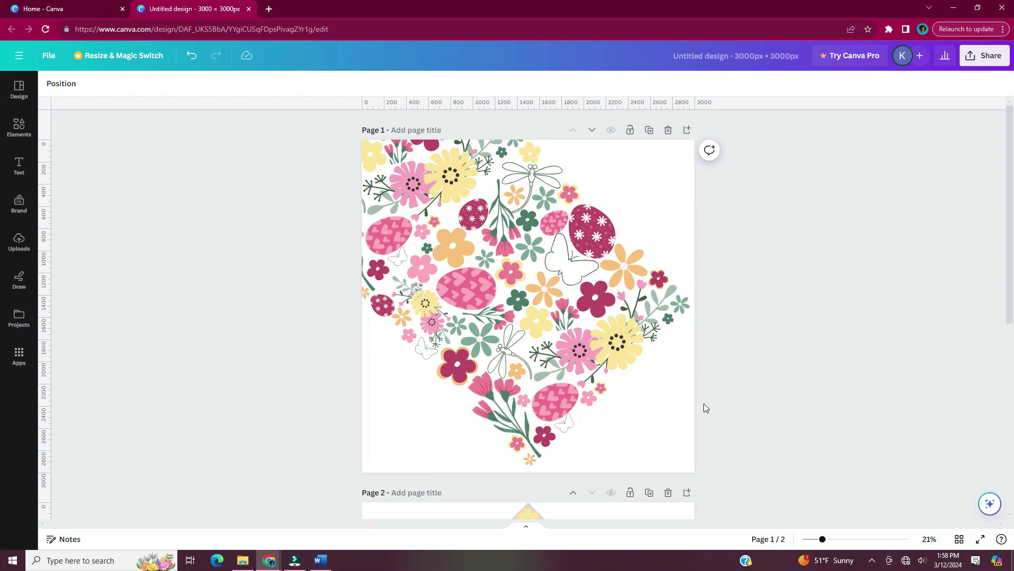
key("ctrl+v")
left_click_drag(490, 345, 659, 177)
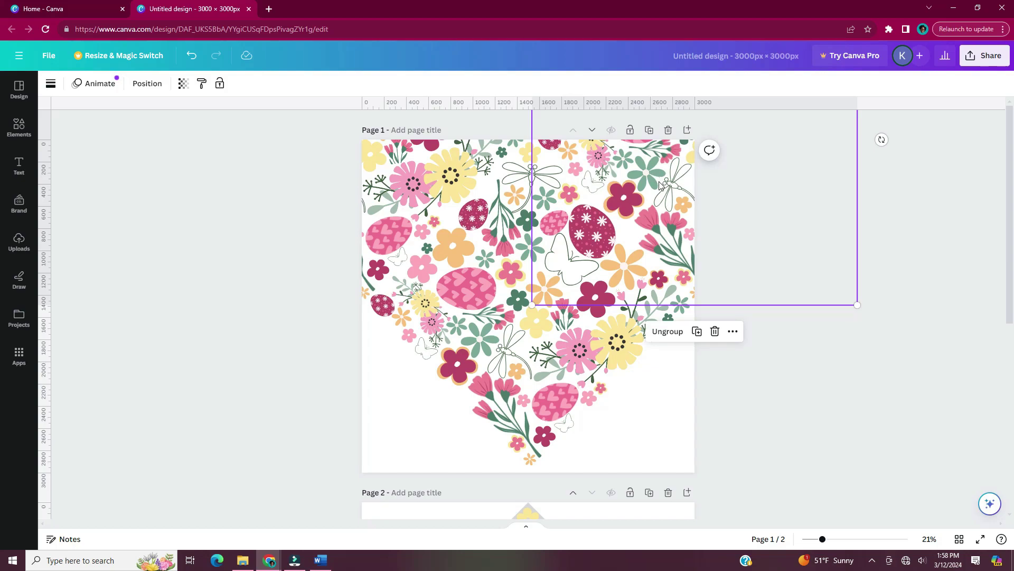
- Place two more copies of the motif group, centred on the page's lower-left and lower-right corners, to complete the pattern tile
left_click(728, 425)
key("ctrl+v")
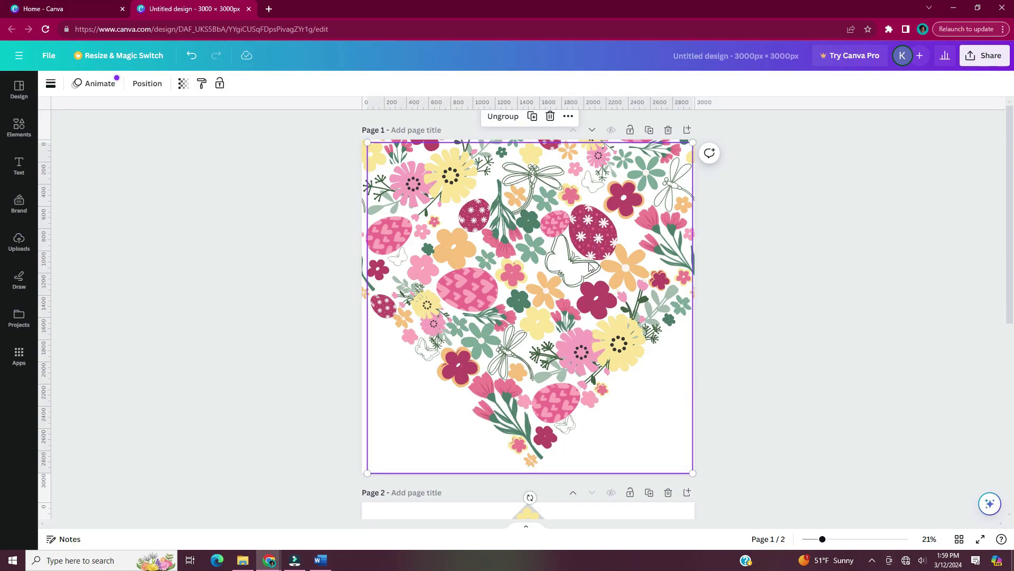
left_click_drag(599, 237, 429, 398)
left_click(627, 328)
key("ctrl+d")
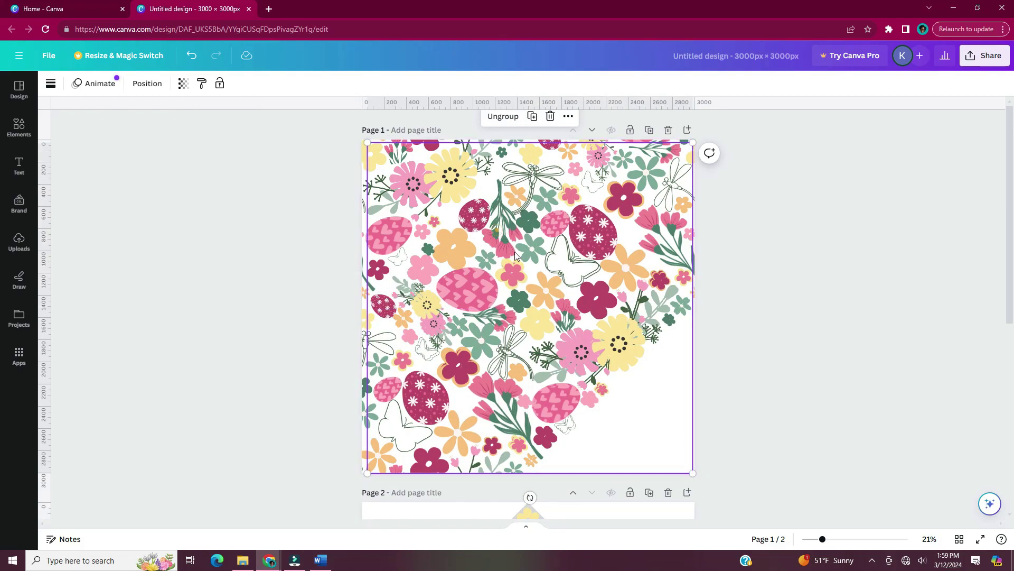
left_click_drag(515, 256, 663, 395)
left_click(794, 229)
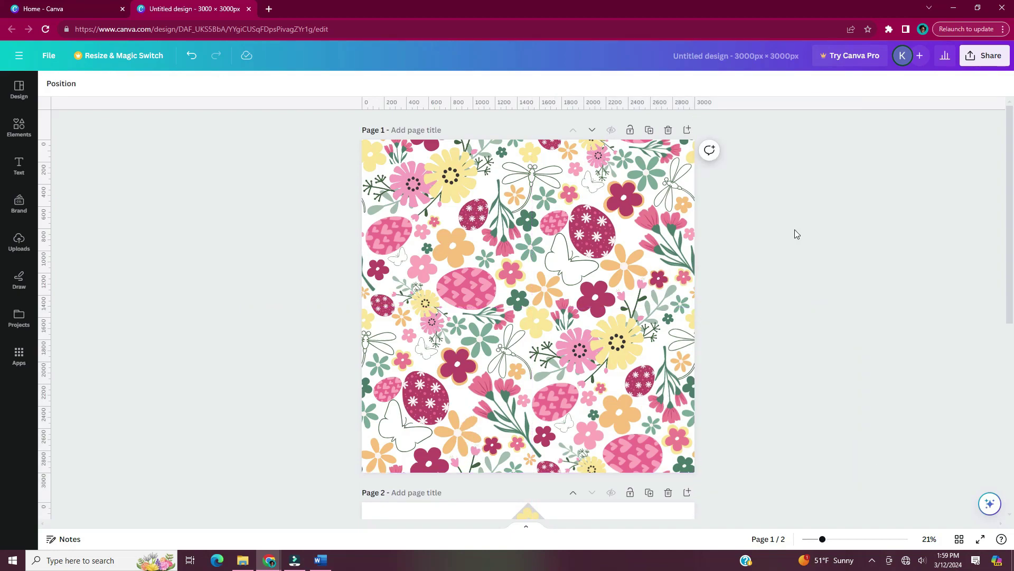
- Set up a PNG download of the pattern tile that includes only page 1
key("ctrl+Return")
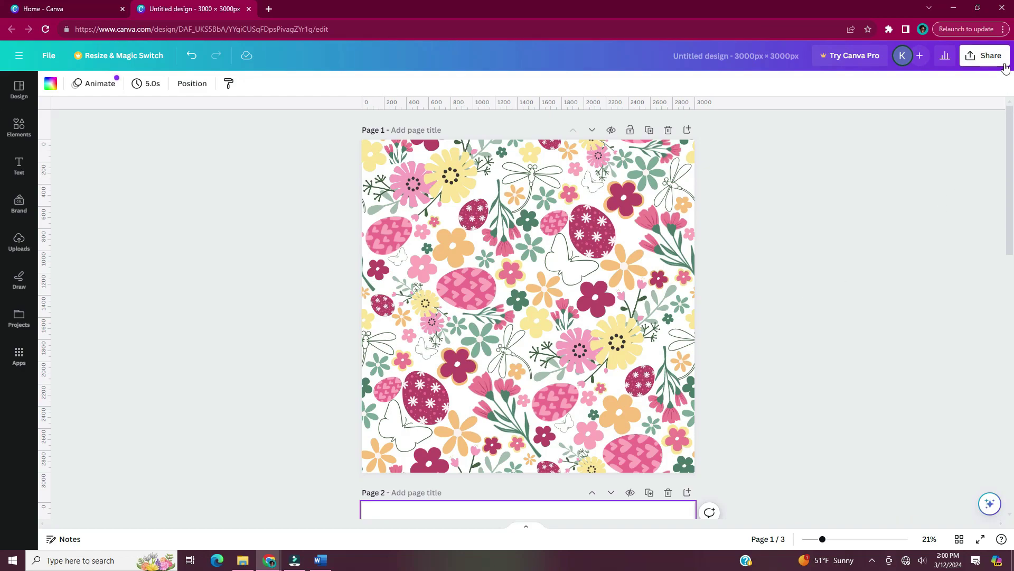
left_click(988, 57)
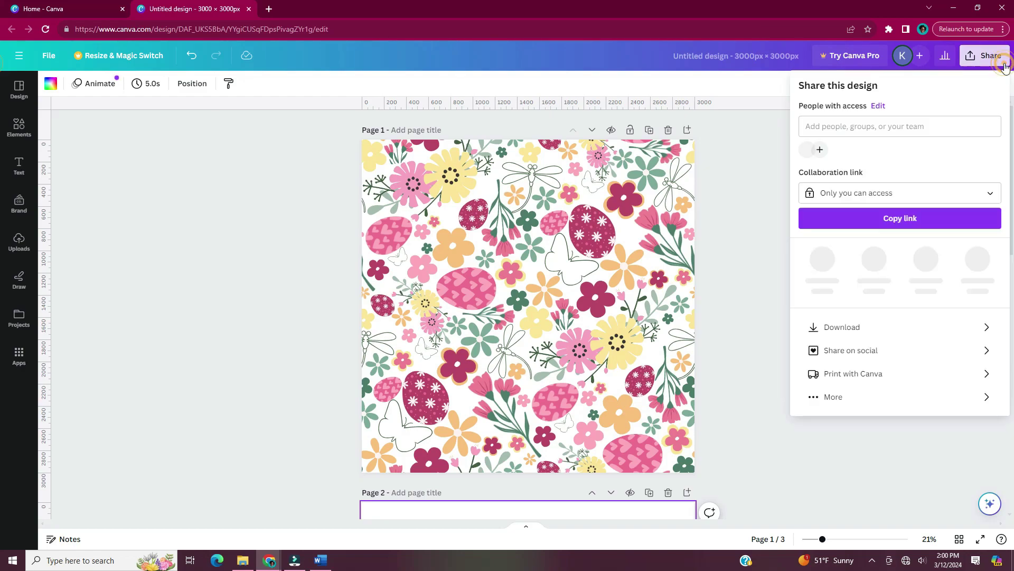
left_click(954, 318)
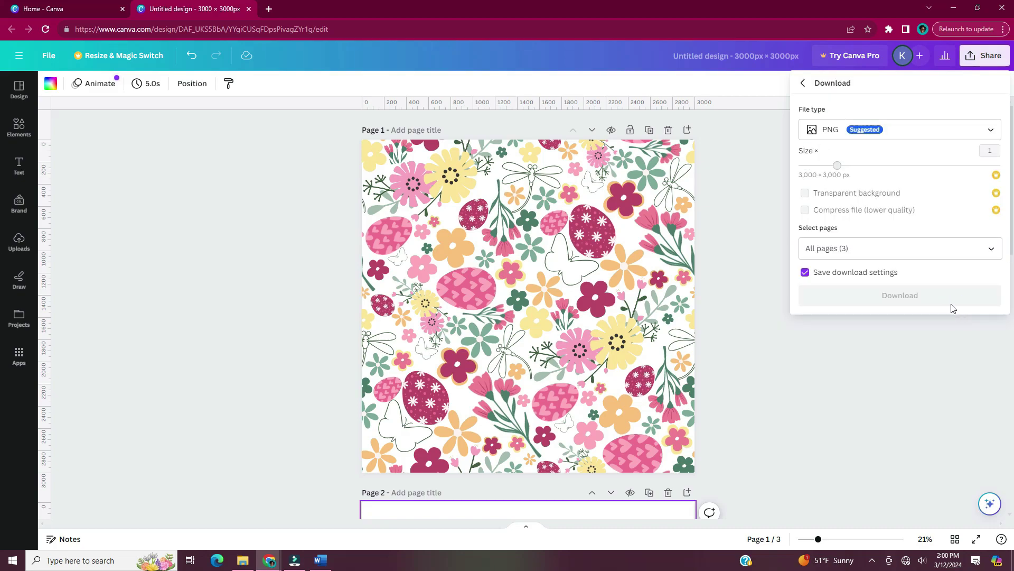
left_click(993, 251)
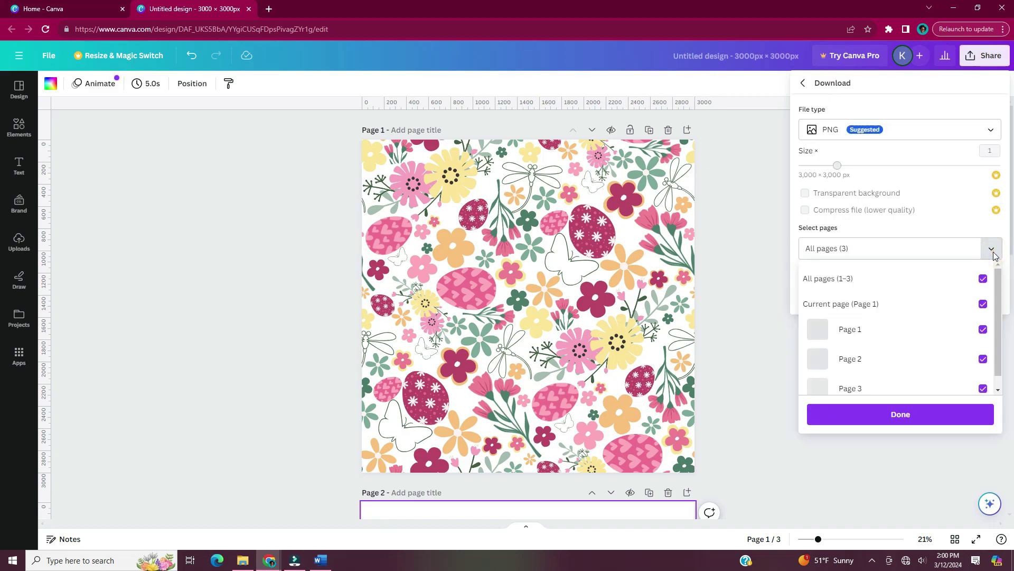
left_click(983, 280)
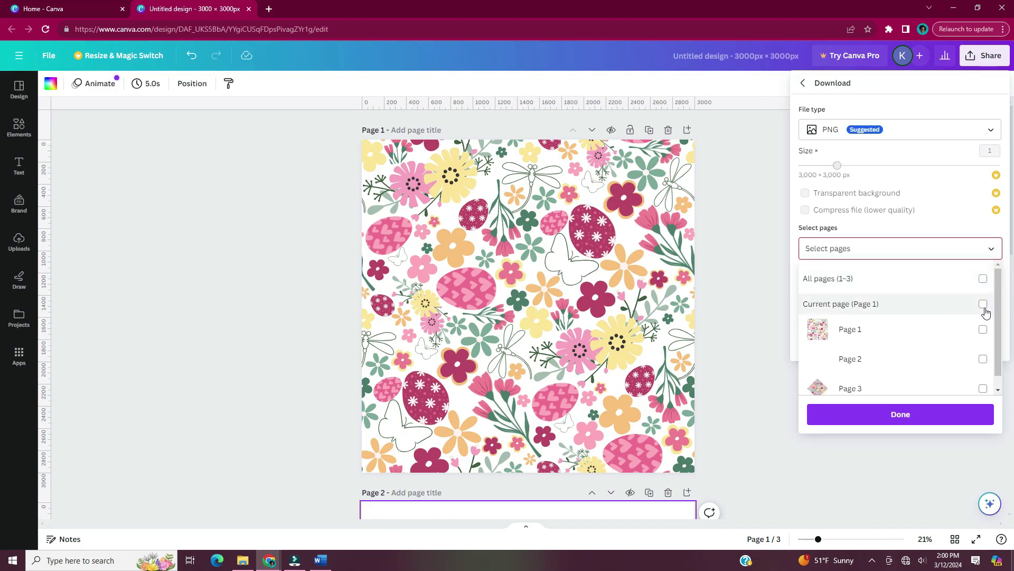
left_click(983, 303)
left_click(756, 149)
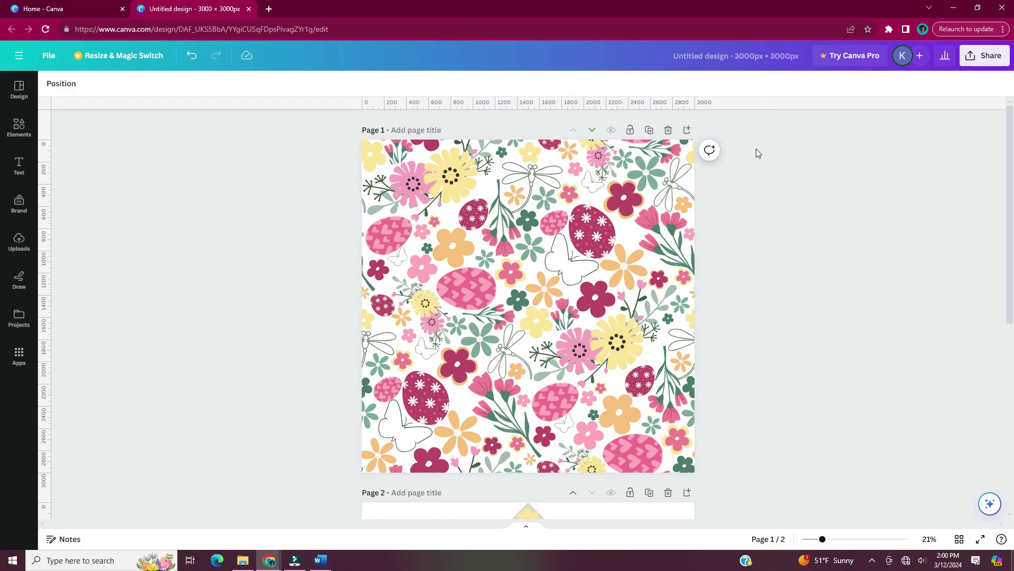
- Add a blank page after page 1, upload the exported pattern tile and insert the image on the new page
left_click(688, 131)
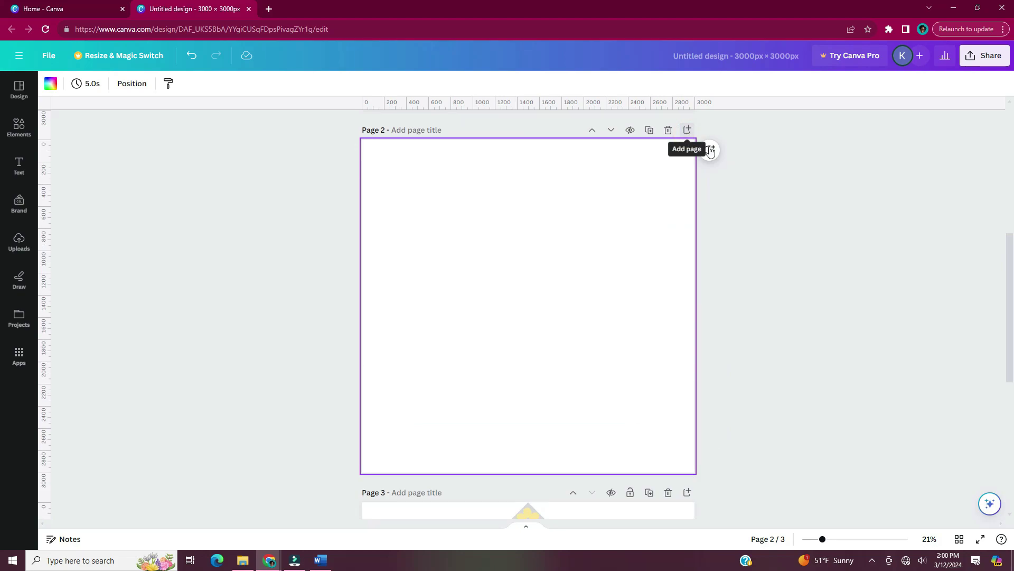
left_click(89, 220)
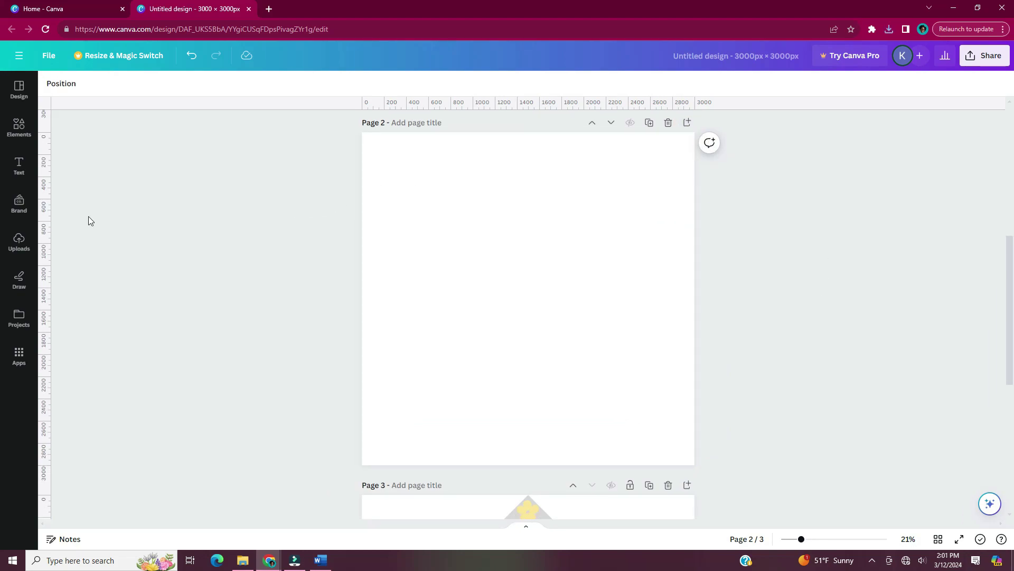
left_click(21, 242)
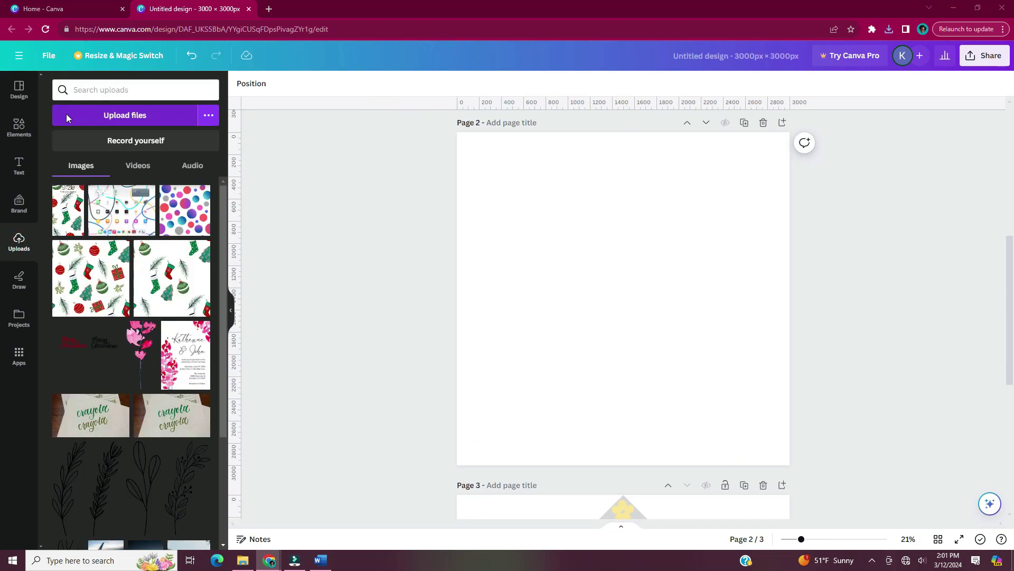
left_click(88, 225)
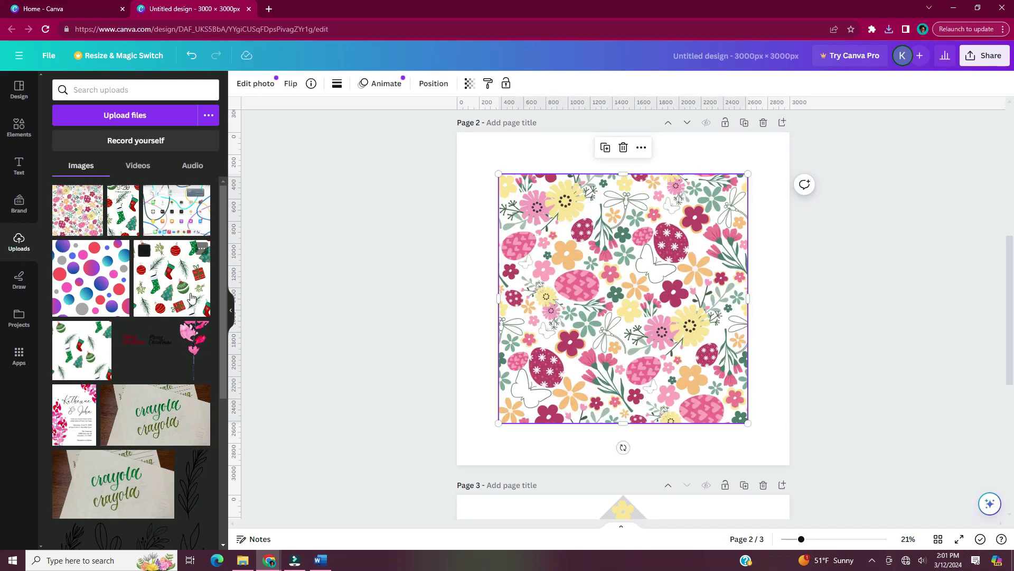
left_click(386, 363)
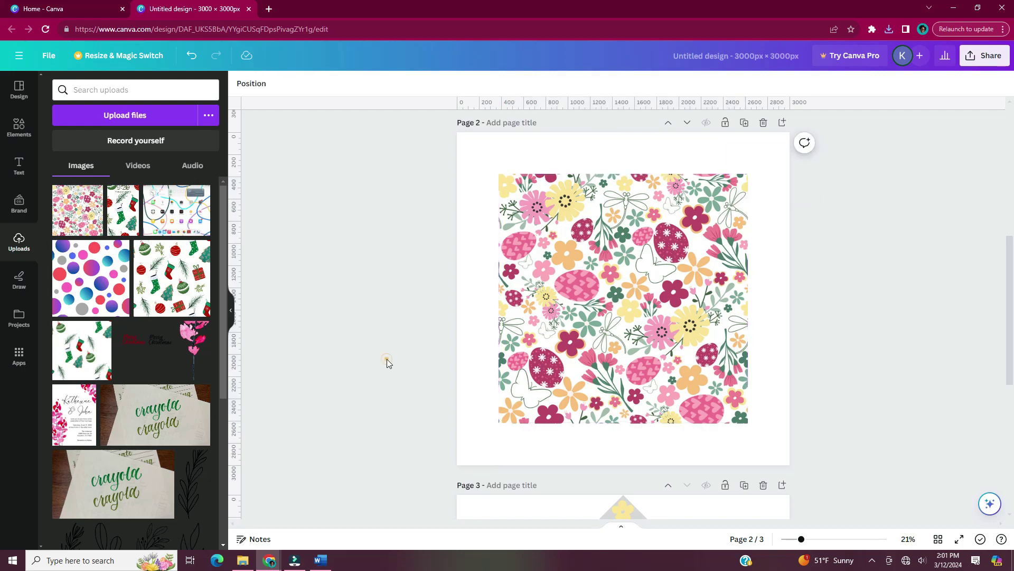
left_click(232, 317)
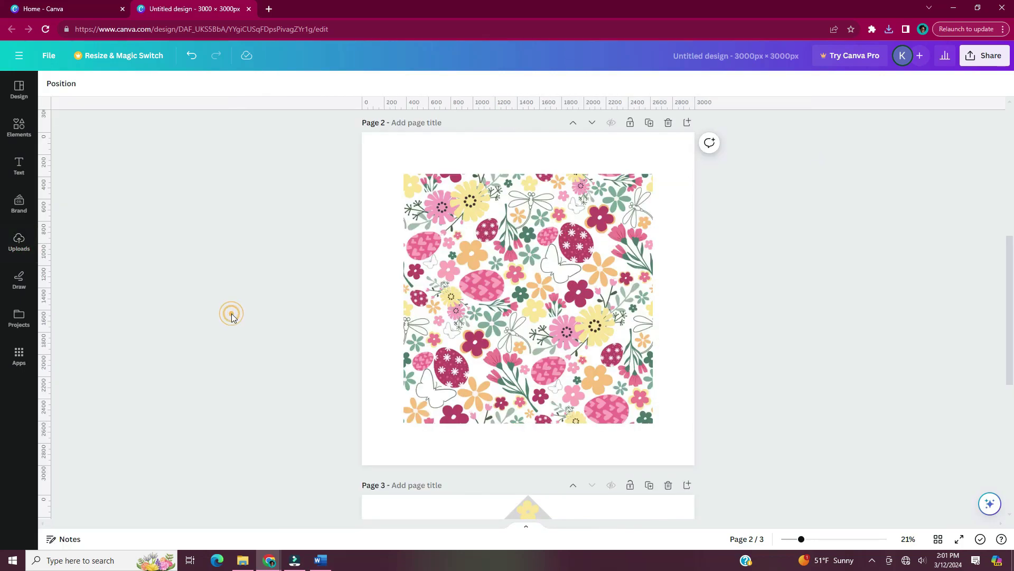
- Shrink the pattern image to half the page width in the upper-left corner and fit a duplicate beside it to fill the top half
left_click_drag(535, 317, 489, 272)
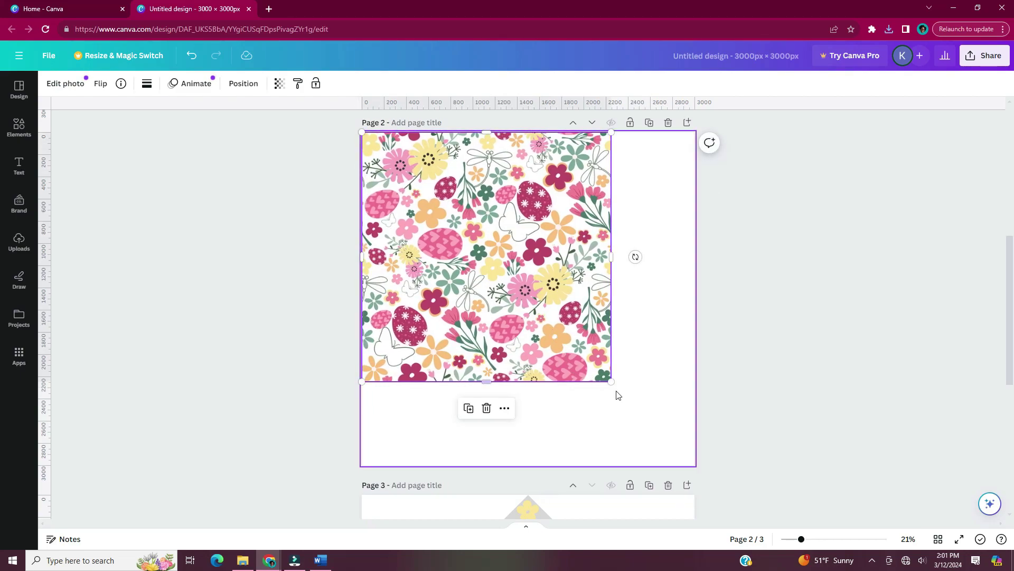
left_click_drag(610, 381, 523, 301)
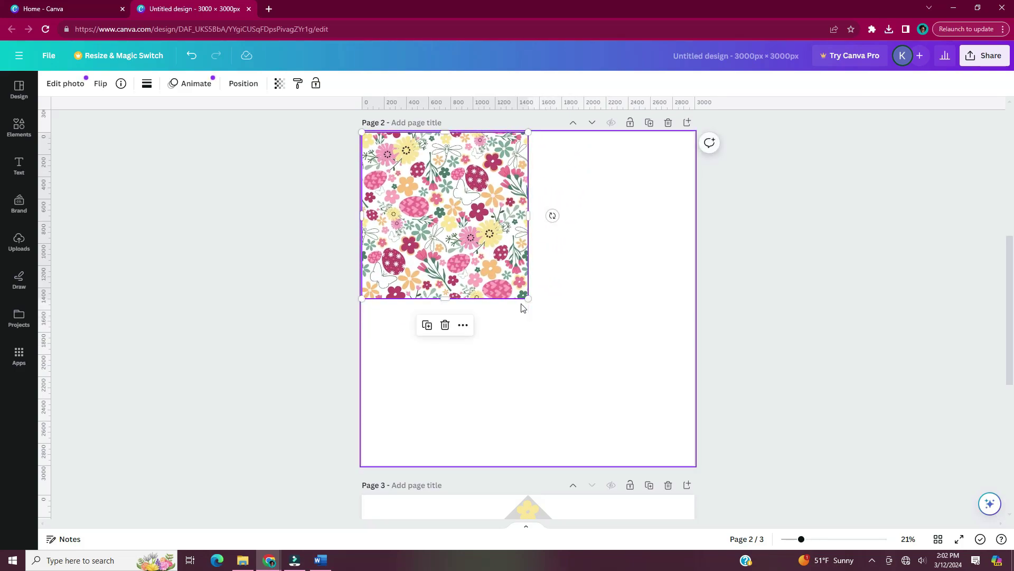
key("ctrl+d")
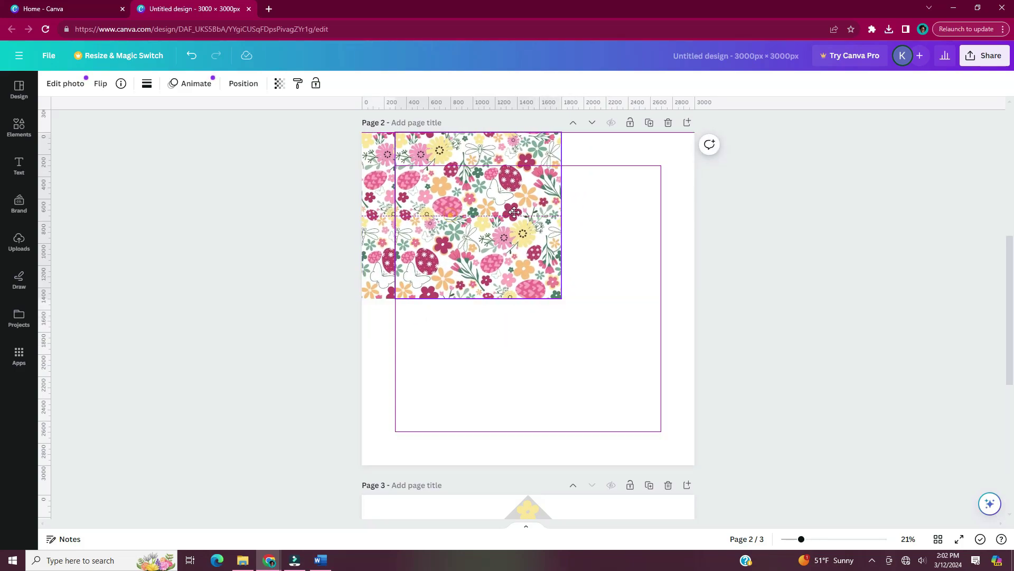
left_click_drag(480, 212, 614, 211)
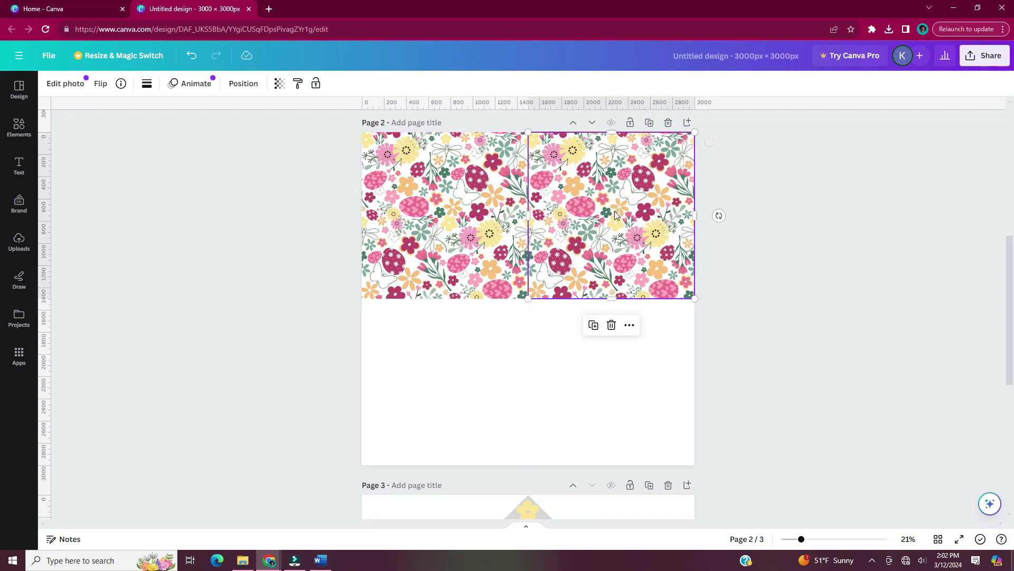
- Duplicate the pattern image twice more and fit the copies side by side across the lower half of page 2
left_click(557, 350)
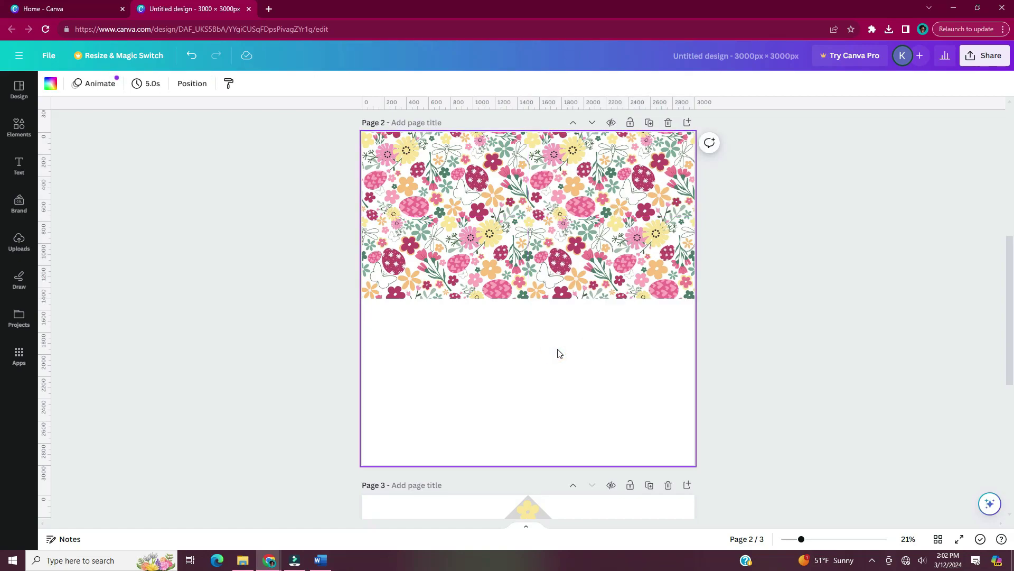
left_click(478, 191)
key("ctrl+d")
left_click_drag(478, 190, 633, 353)
key("ctrl+d")
left_click(803, 281)
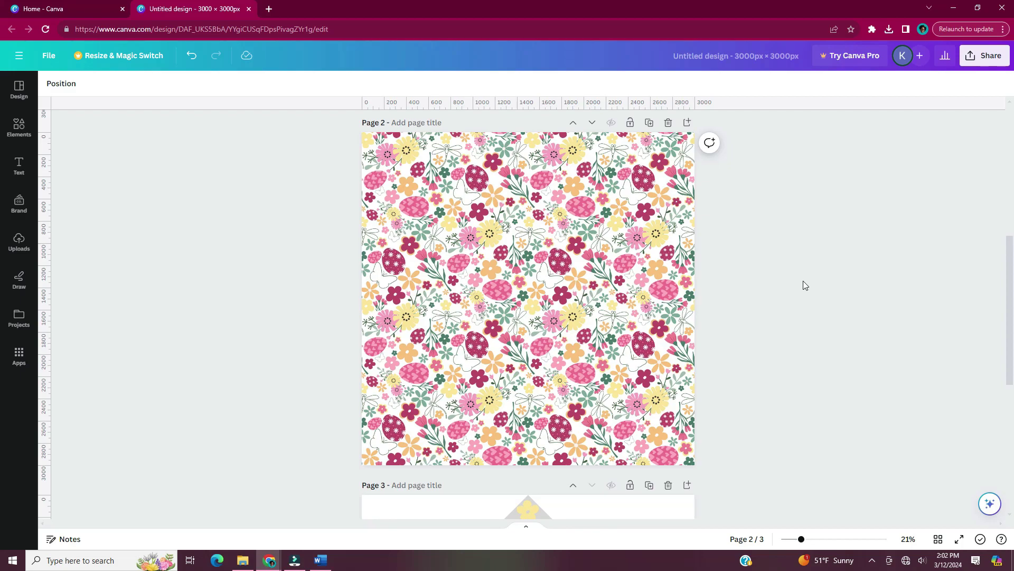
- On page 3, move the motifs in the diamond's left corner out to the page's lower-left corner
scroll(796, 294, "down", 5)
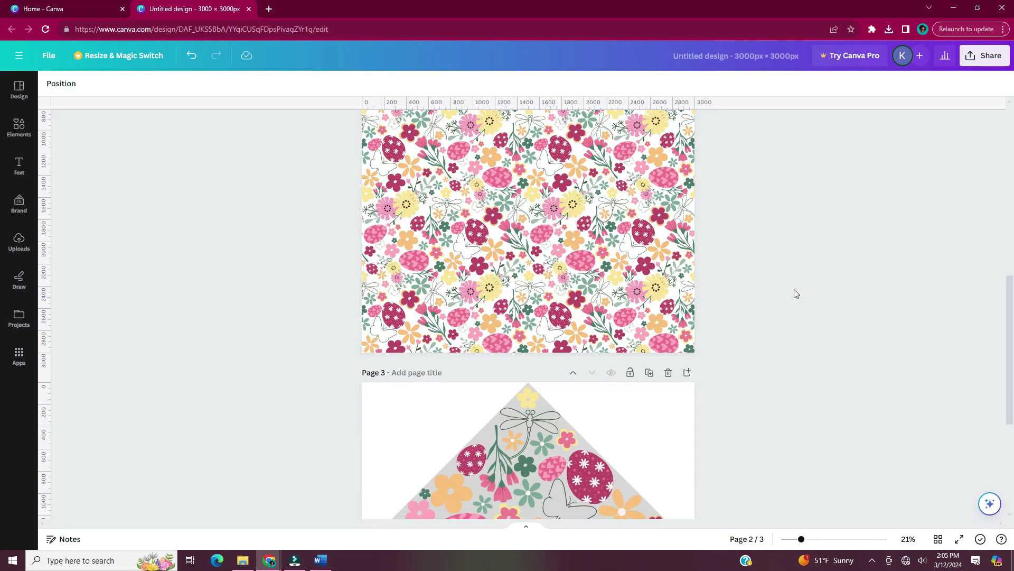
scroll(794, 289, "down", 1)
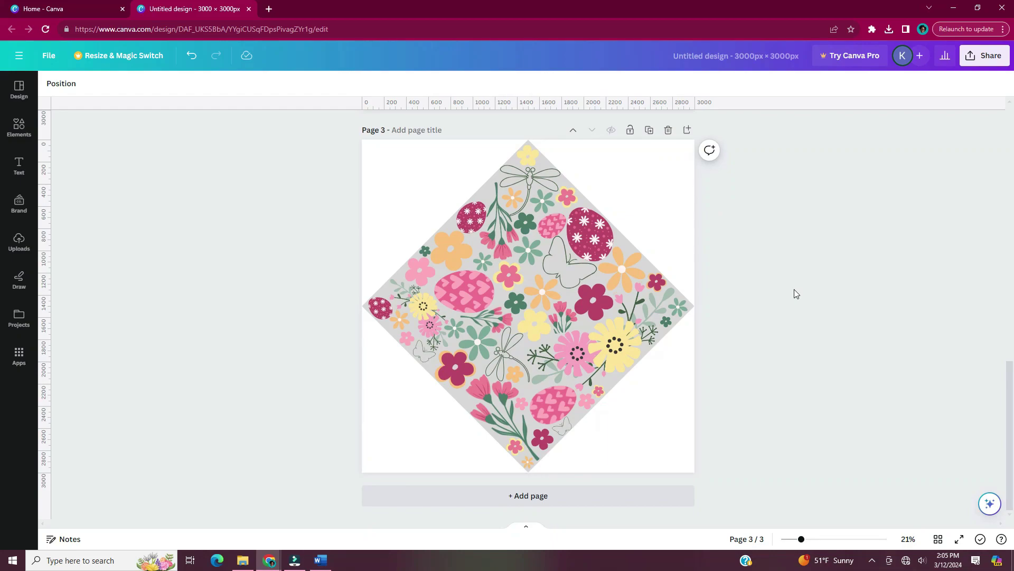
left_click_drag(348, 231, 417, 387)
left_click_drag(415, 309, 414, 428)
- Place rotated copies of the top corner's pale yellow flower and dragonfly in the diamond's left, right and bottom corners
left_click(530, 159)
left_click(529, 179, "shift")
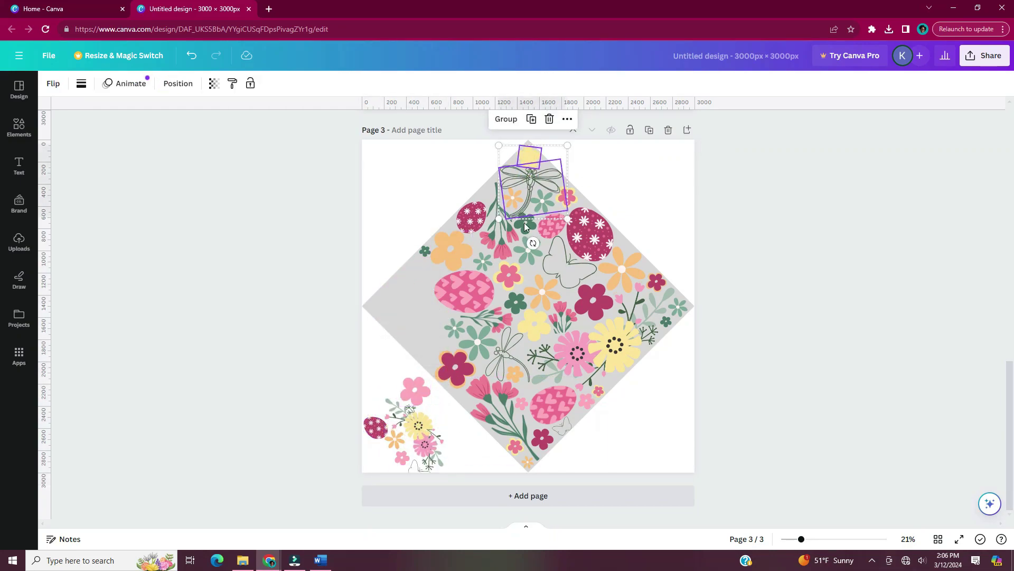
left_click_drag(534, 177, 407, 297)
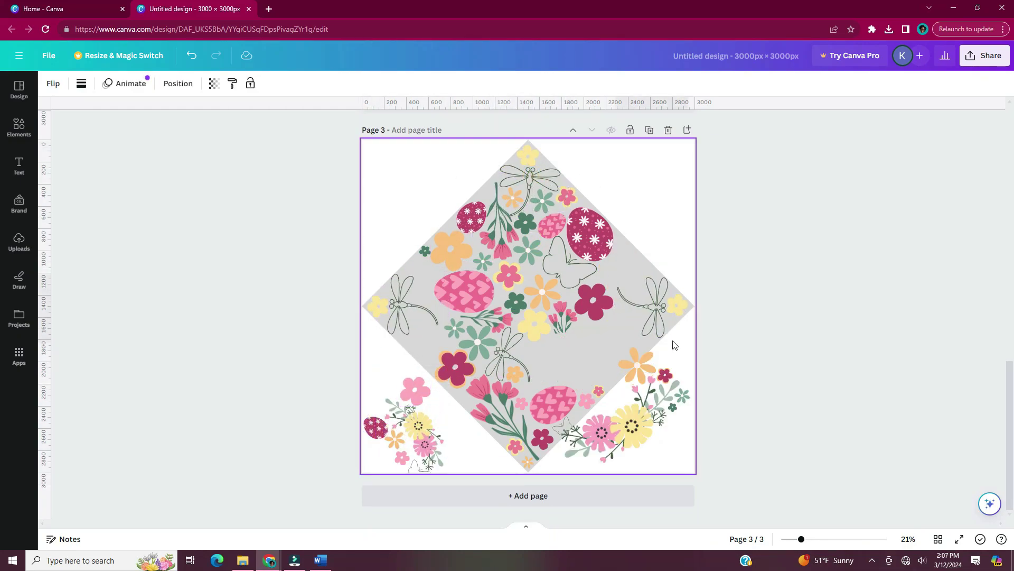
left_click_drag(679, 373, 452, 460)
- Place the pale pink flower just above the floral cluster in the diamond's lower right and adjust the dark magenta flower's position
scroll(644, 343, "up", 2)
left_click(644, 341)
left_click_drag(644, 341, 638, 336)
left_click_drag(629, 373, 648, 387)
left_click_drag(639, 336, 637, 336)
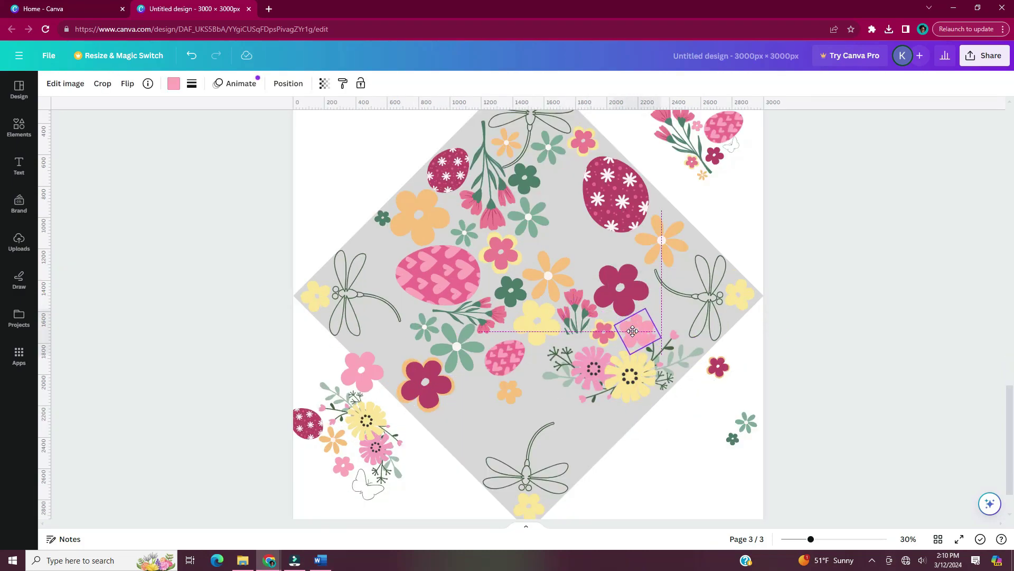
left_click_drag(620, 289, 621, 287)
left_click(870, 296)
- Shrink the heart-patterned egg into the gap beside the dark magenta flower and delete the leftover butterfly outside the diamond
mouse_move(641, 341)
left_mouse_down()
mouse_move(642, 351)
mouse_move(625, 333)
left_mouse_up()
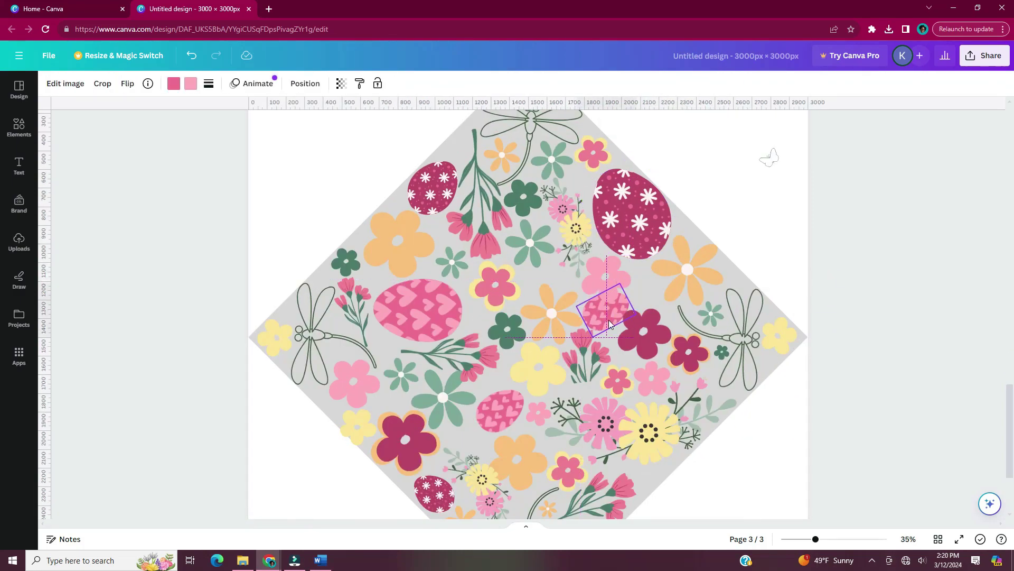
left_click_drag(636, 314, 564, 290)
left_click_drag(594, 309, 603, 317)
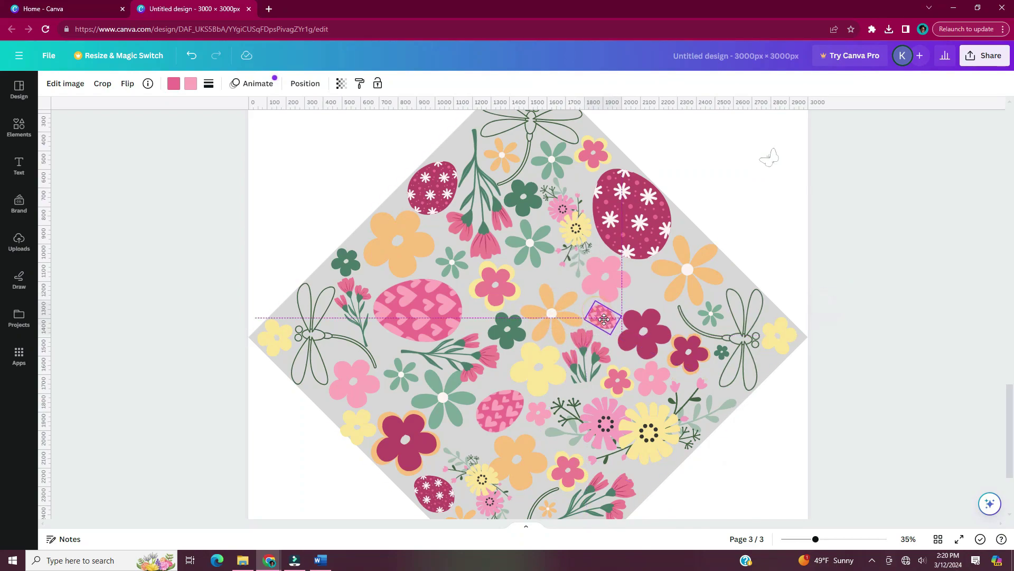
left_click(769, 158)
key("Delete")
scroll(803, 305, "down", 3)
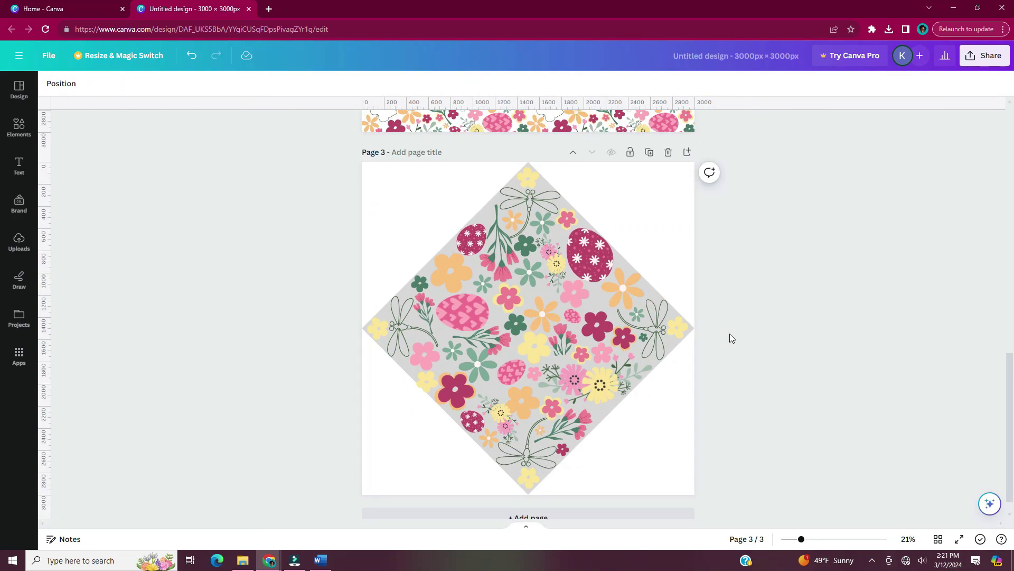
- Recolor the small flowers in the diamond's top and bottom corners to deep pink
left_click(527, 176)
left_click(171, 85)
left_click(61, 182)
left_click(624, 478)
left_click(58, 177)
left_click(325, 256)
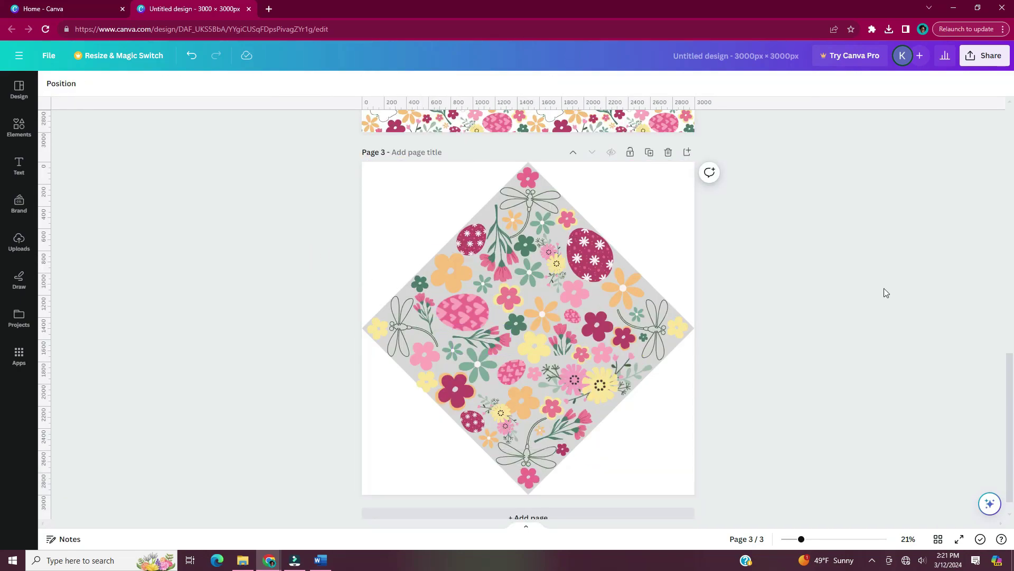
- Group all the diamond's motifs and fit a copy of the group into the page's upper-right corner
left_click_drag(321, 159, 715, 491)
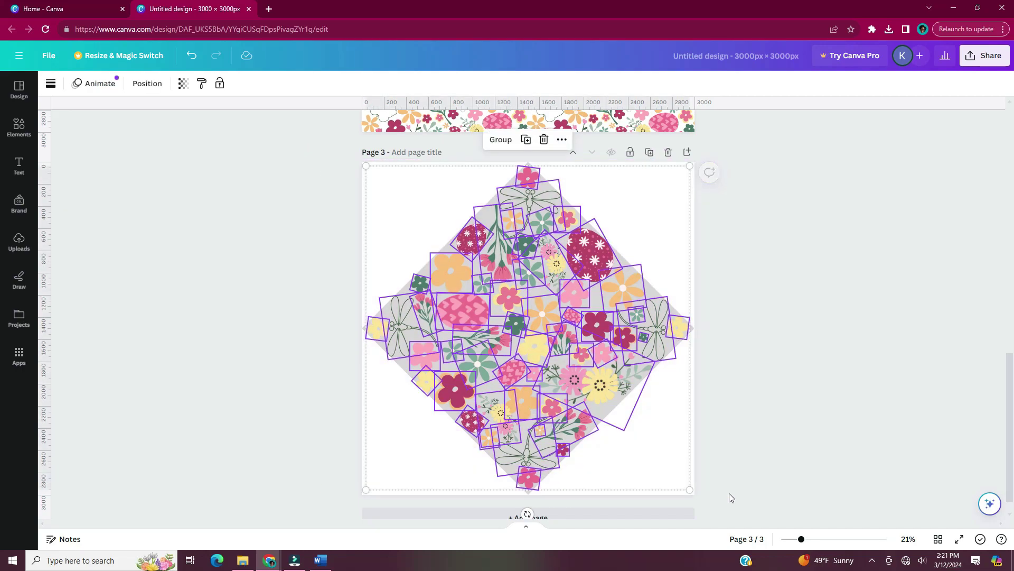
left_click(501, 140)
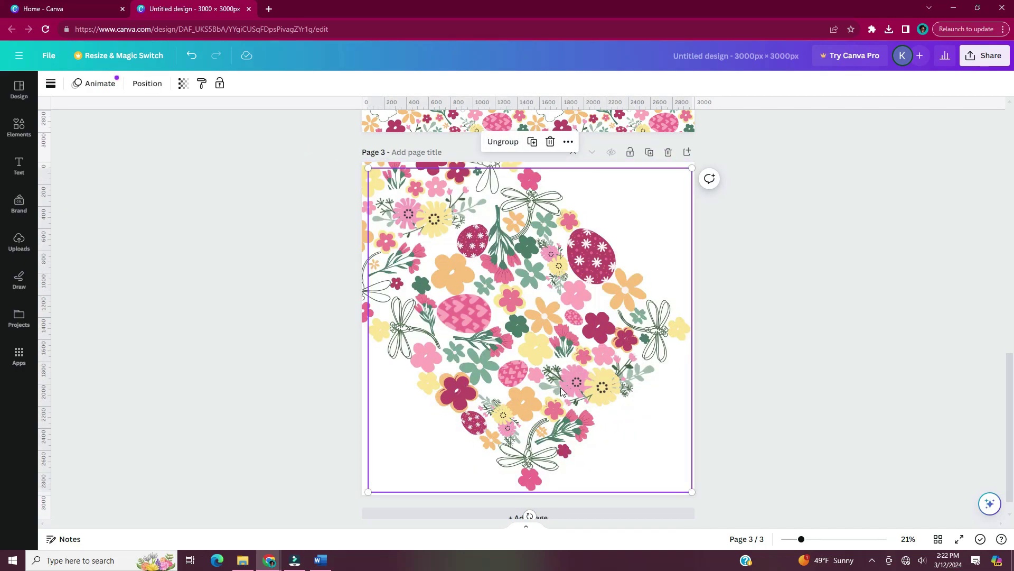
left_click_drag(562, 390, 725, 217)
left_click(421, 250)
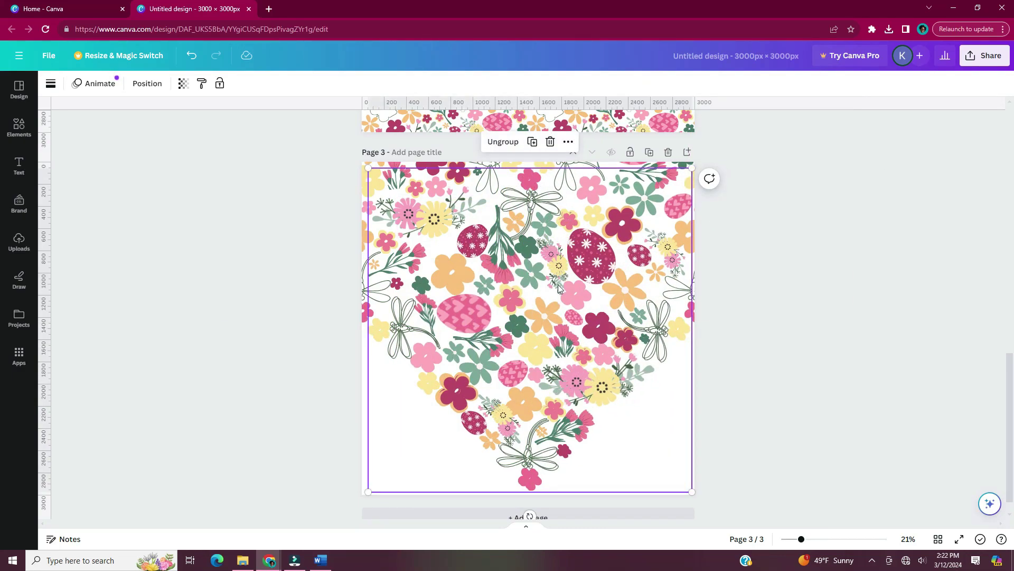
- Fit further copies of the motif group into the page's lower-left and lower-right corners
left_click_drag(557, 284, 384, 441, "alt")
left_click_drag(387, 446, 387, 451)
key("ctrl+v")
left_click_drag(509, 276, 610, 392)
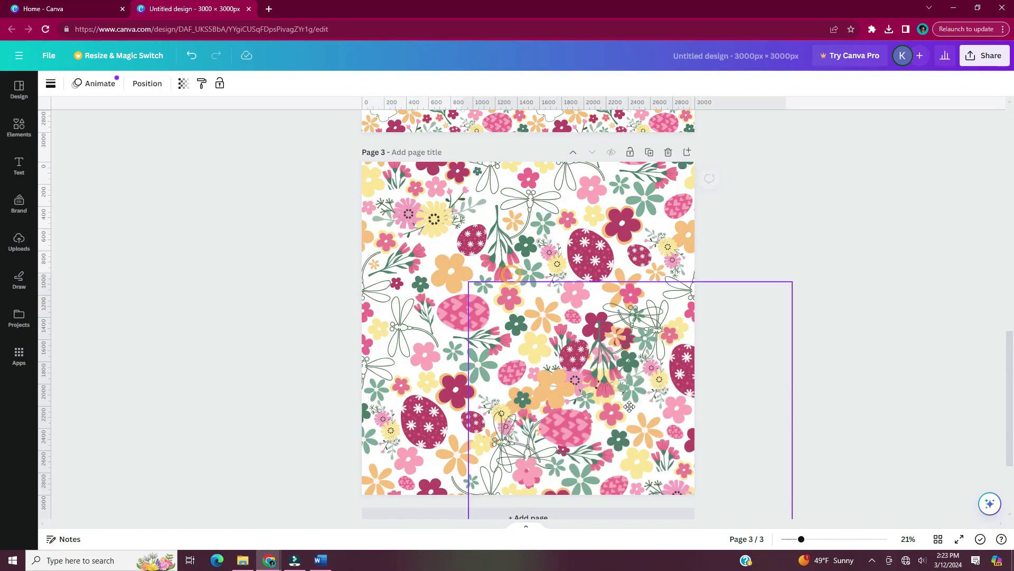
- Set up a PNG download of the design with only page 3 selected
left_click(984, 60)
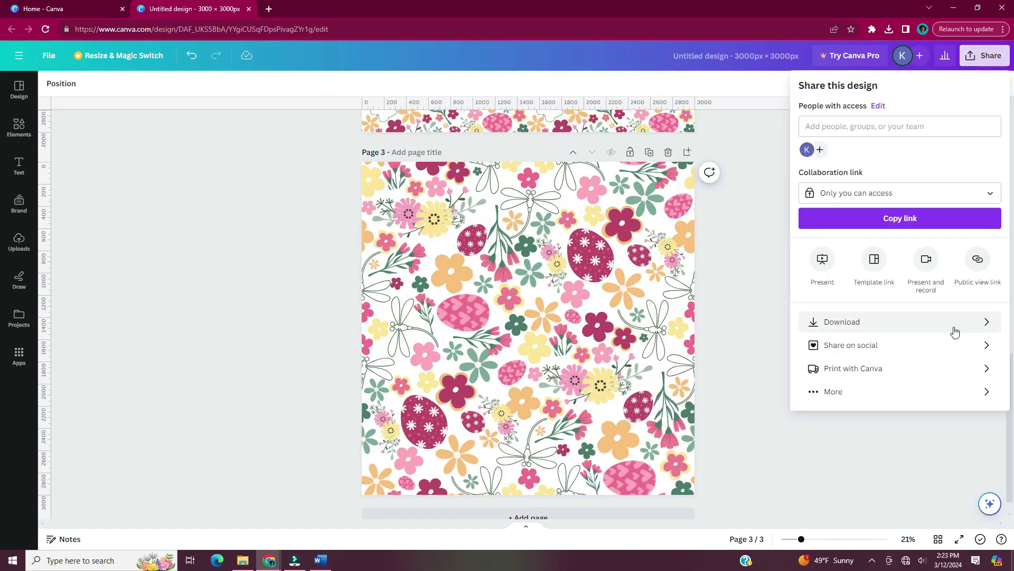
left_click(953, 329)
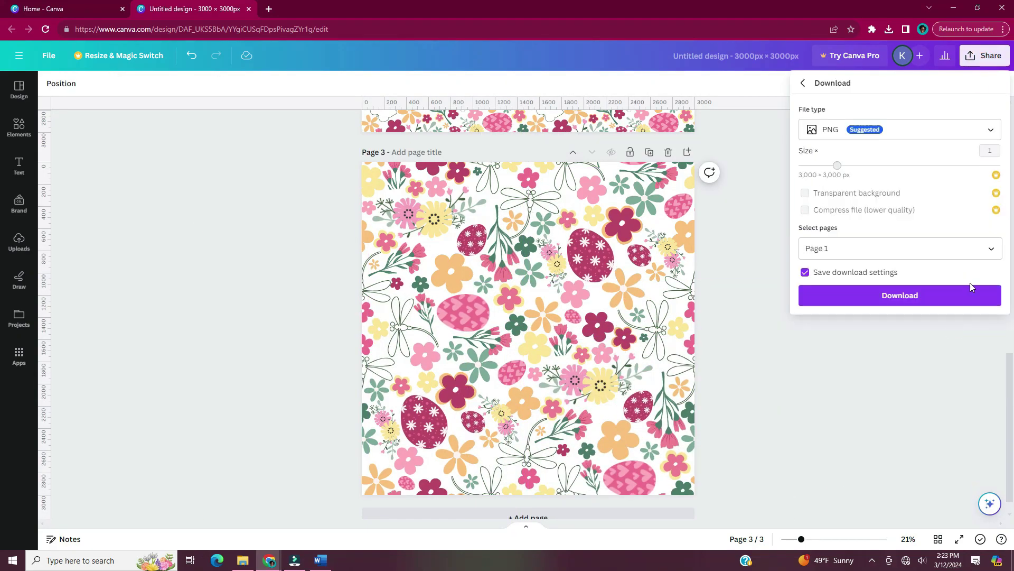
left_click(993, 251)
left_click(831, 249)
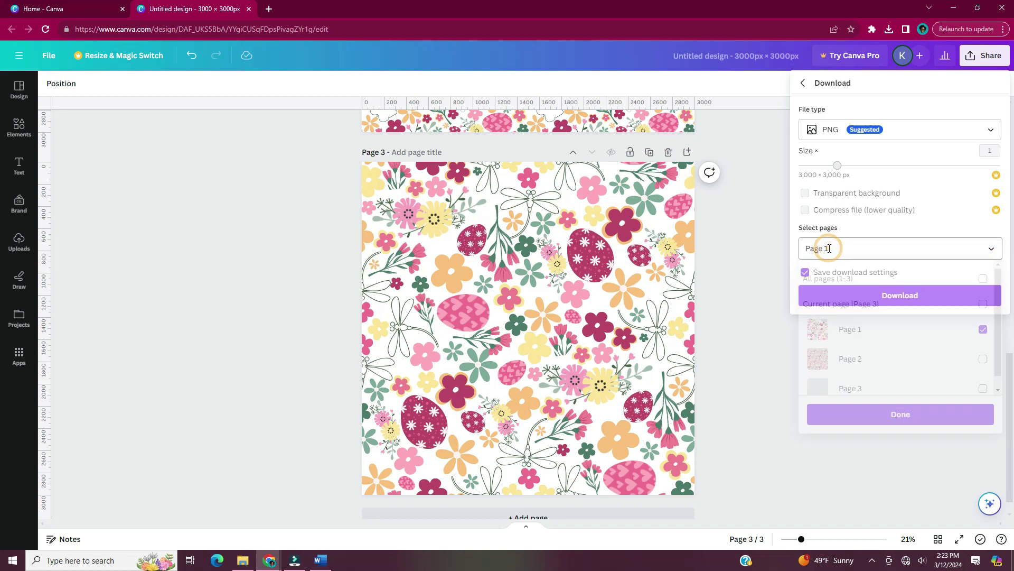
left_click(830, 252)
type("3")
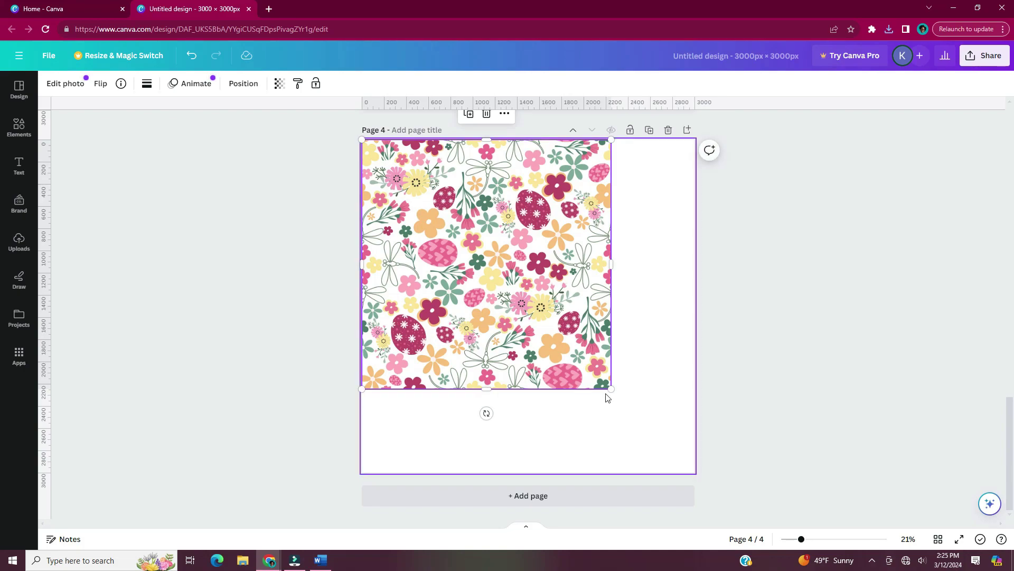
- On page 4, shrink the new pattern image to half the page width and tile duplicates to fill all four quarters
left_click_drag(609, 388, 528, 305)
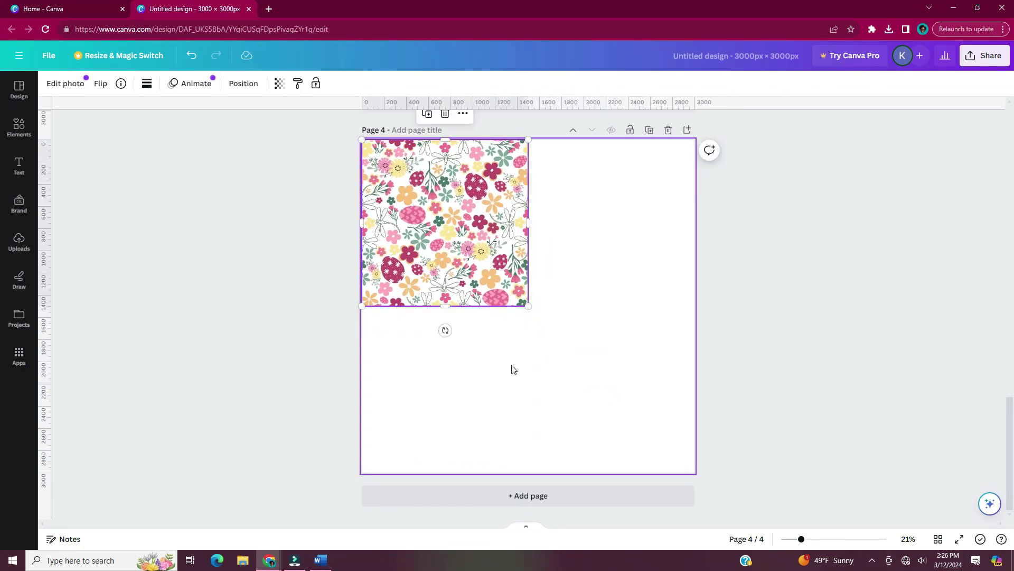
key("ctrl+d")
left_click_drag(439, 239, 450, 366)
key("ctrl+d")
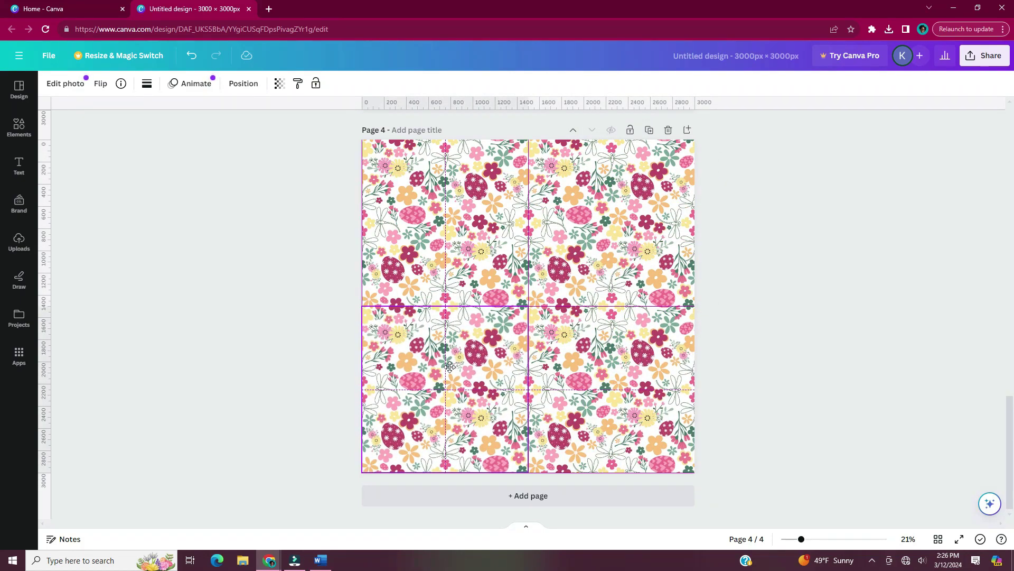
left_click(899, 294)
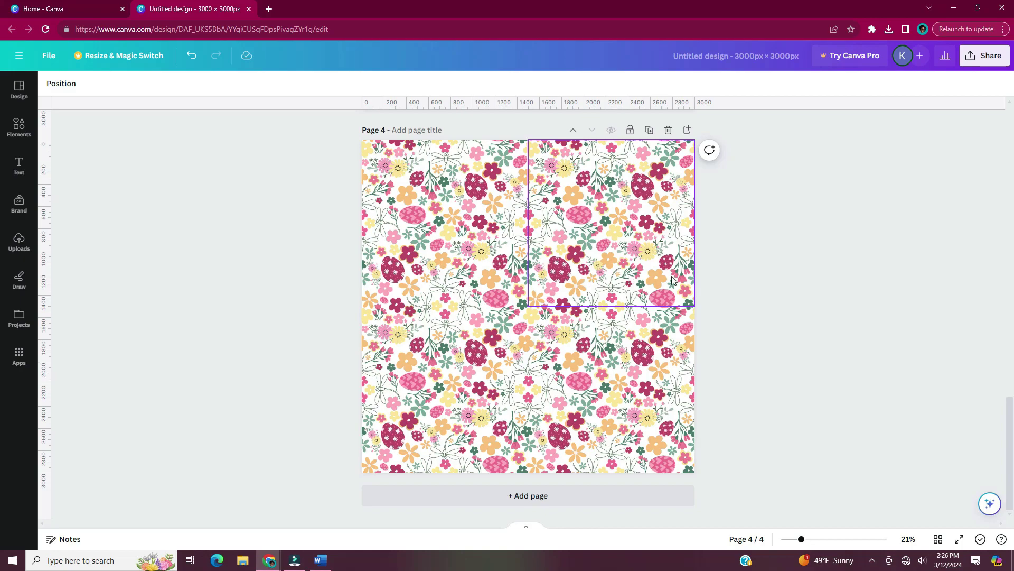
- Examine the tiled pattern on page 4 up close and as a whole for visible seams
scroll(680, 318, "up", 3)
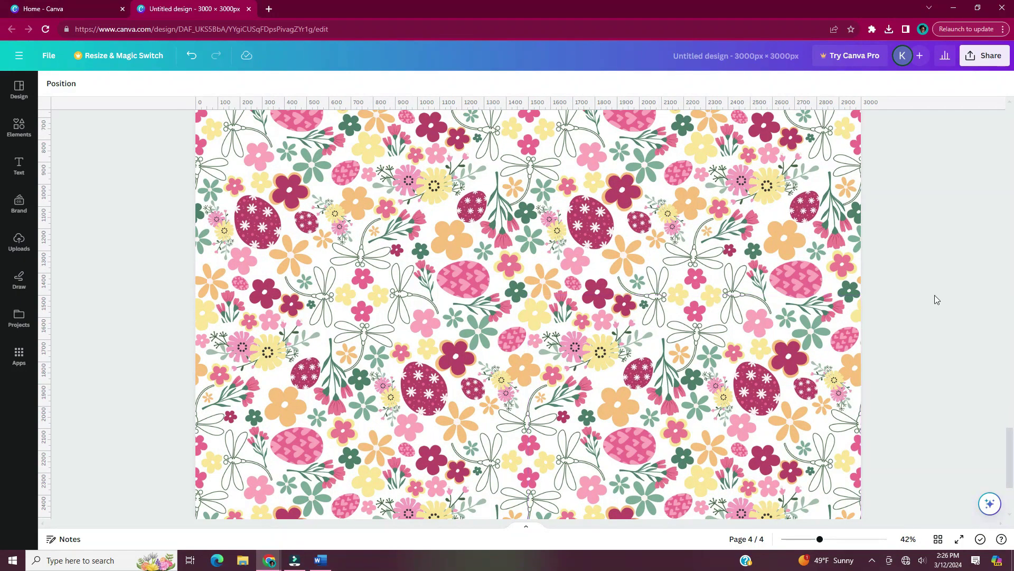
scroll(934, 295, "up", 1)
scroll(658, 226, "up", 1)
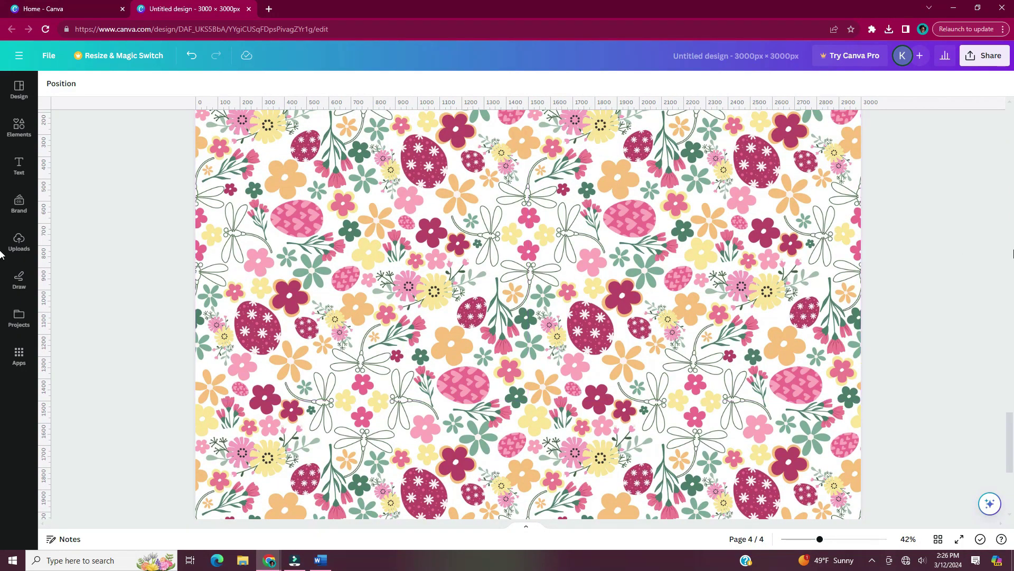
scroll(999, 301, "down", 1)
scroll(997, 302, "down", 2)
scroll(898, 351, "down", 1)
scroll(899, 352, "down", 1)
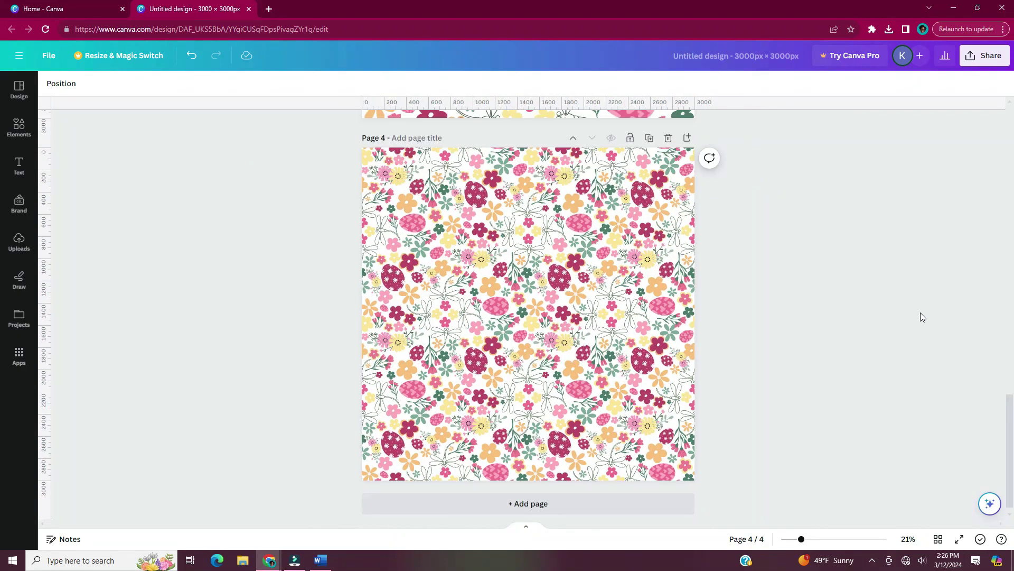
scroll(896, 332, "up", 1)
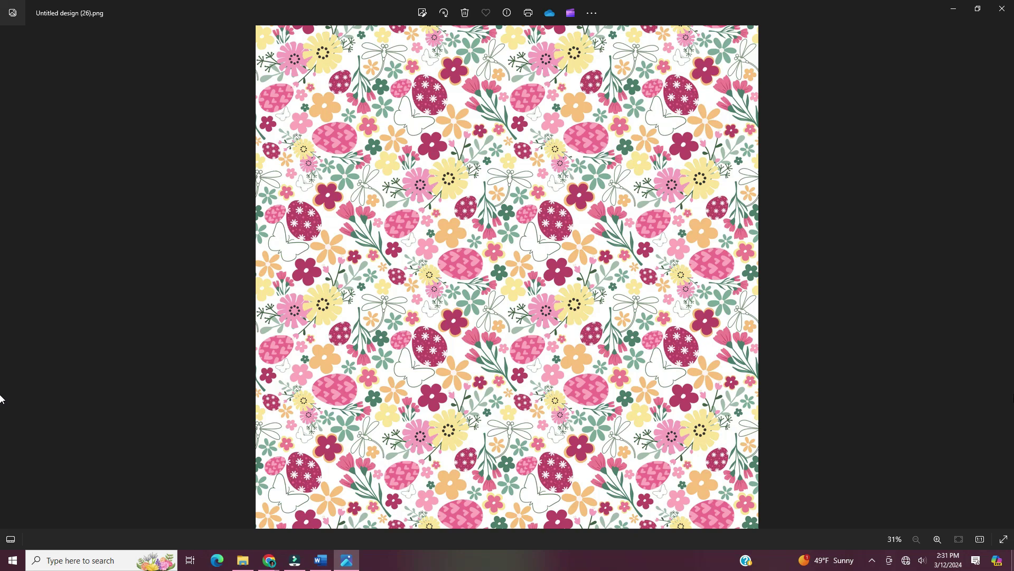
- In the Photos viewer, advance to Untitled design (27).png and enlarge it to inspect the repeat
key("Right")
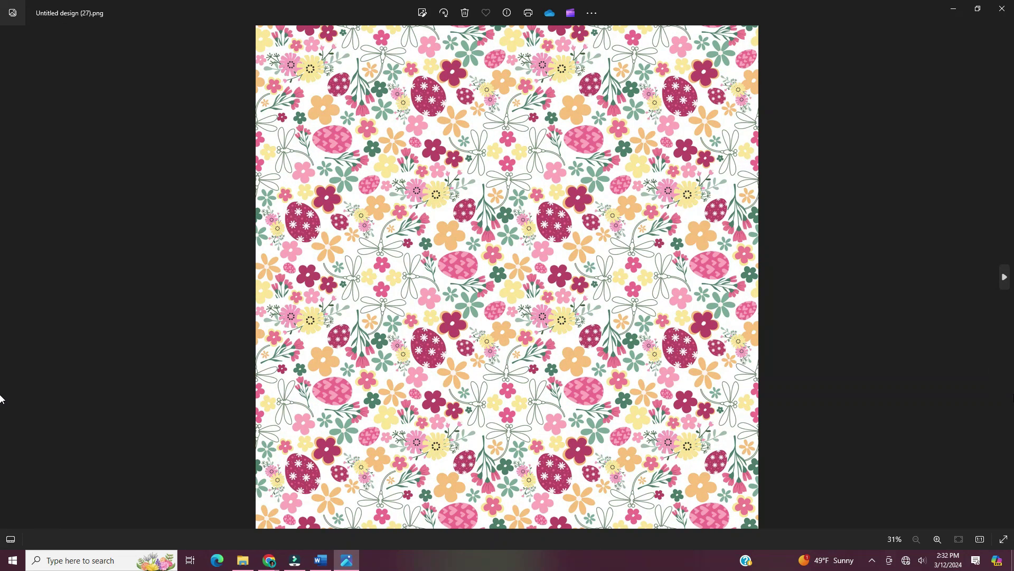
key("ctrl+plus")
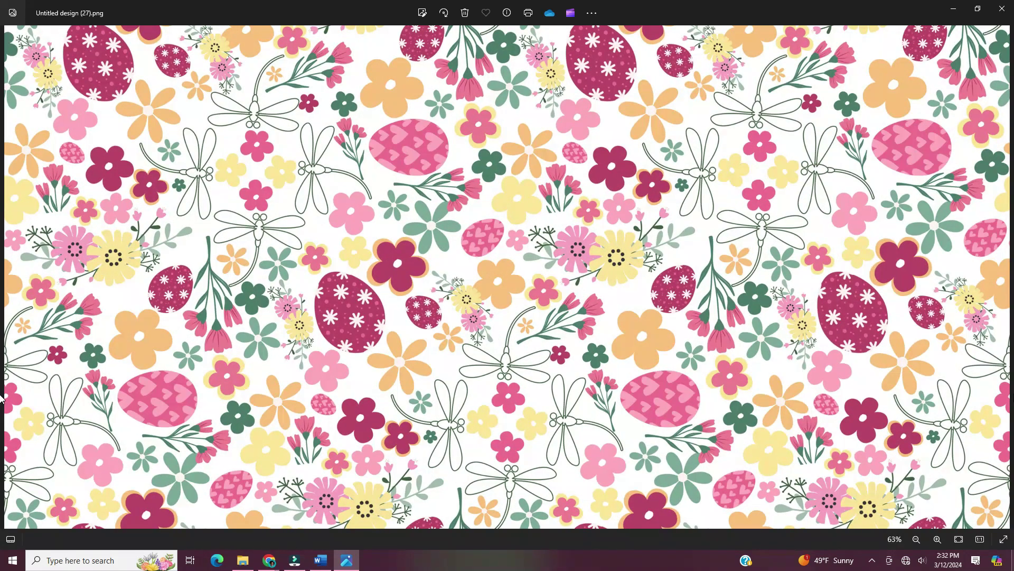